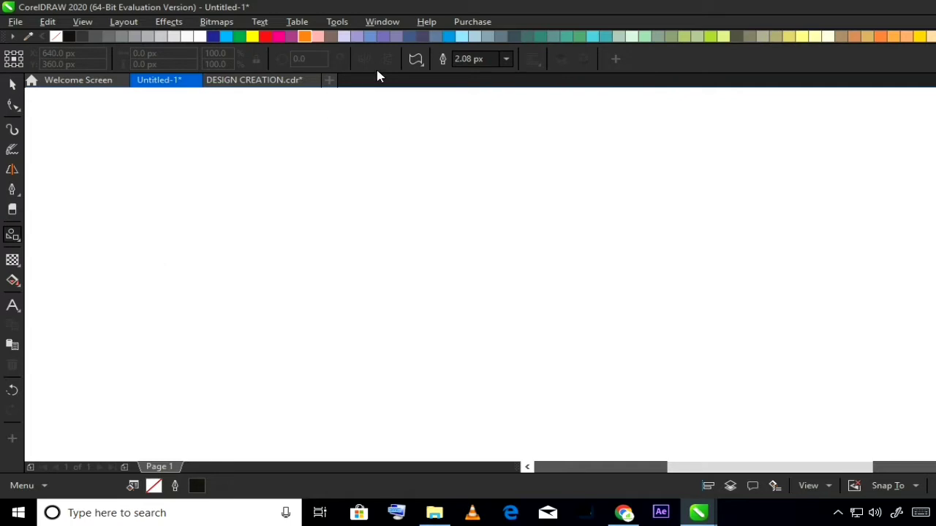
Draw a wavy banner shape about 315 × 115 px in the upper part of the page
click(416, 62)
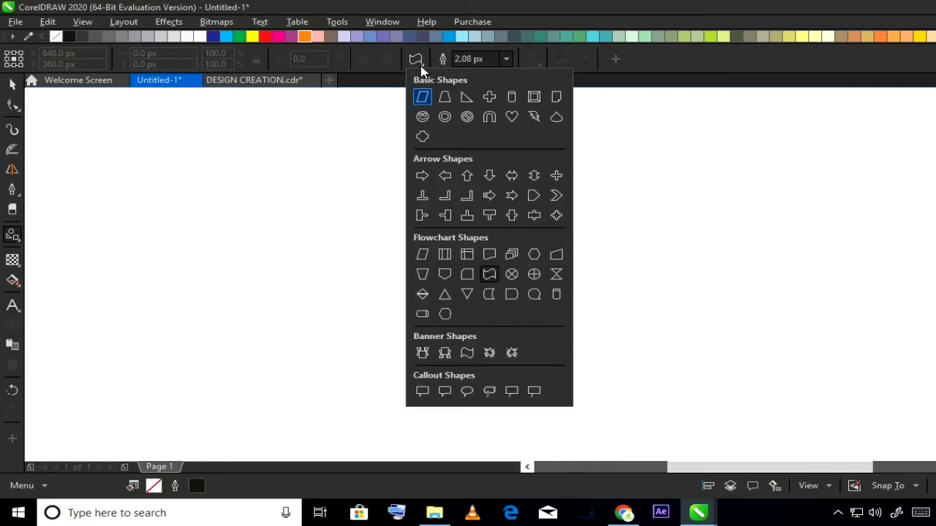
click(467, 353)
drag(210, 185, 435, 263)
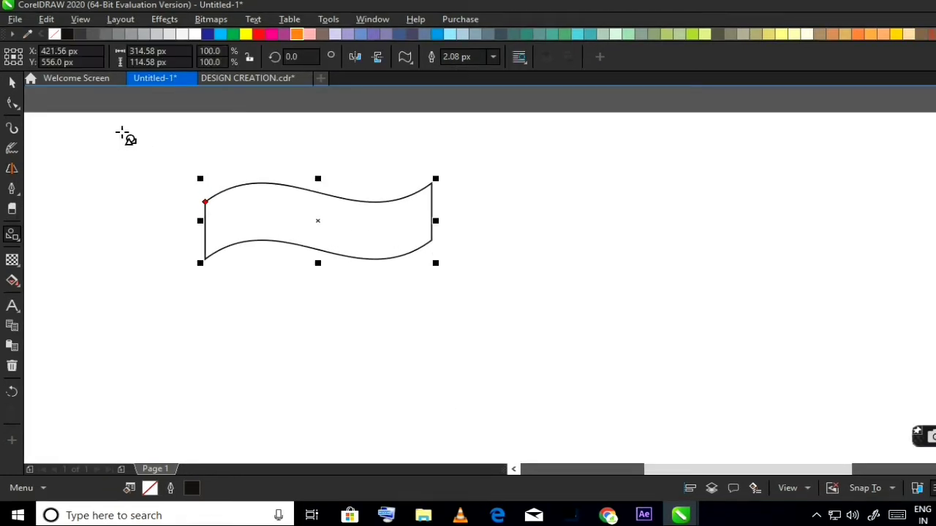
Duplicate the wave shape twice and snap the copies edge to edge beneath the original as three stacked stripes
click(11, 81)
drag(236, 215, 269, 318)
scroll(249, 239, up, 2)
scroll(249, 246, down, 2)
scroll(220, 312, up, 2)
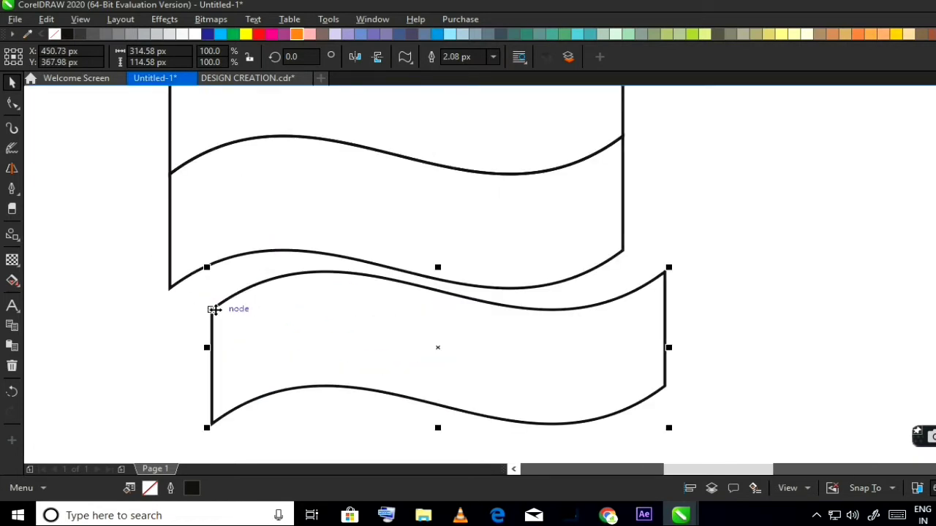
drag(213, 309, 170, 289)
scroll(259, 259, down, 3)
click(297, 306)
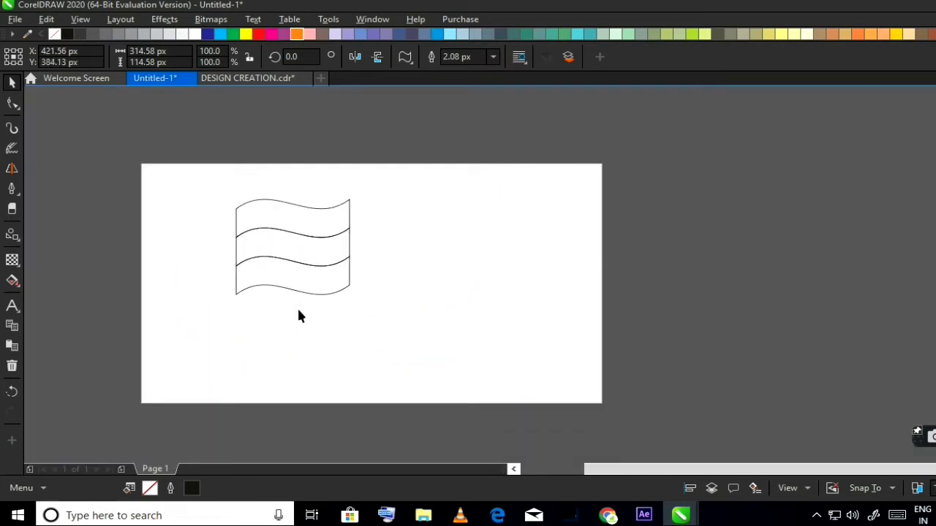
Fill the upper wave stripe with orange and the lowest stripe with green
scroll(280, 209, up, 2)
click(286, 226)
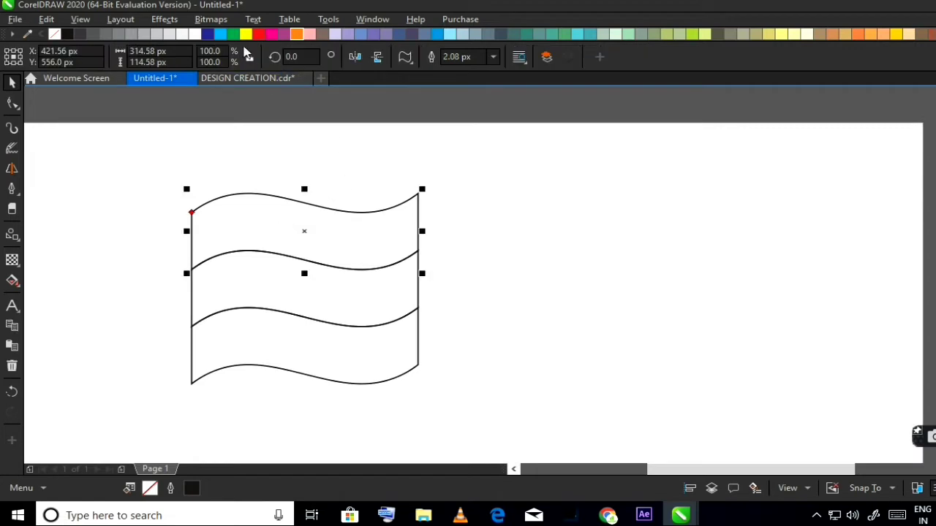
click(296, 33)
click(350, 348)
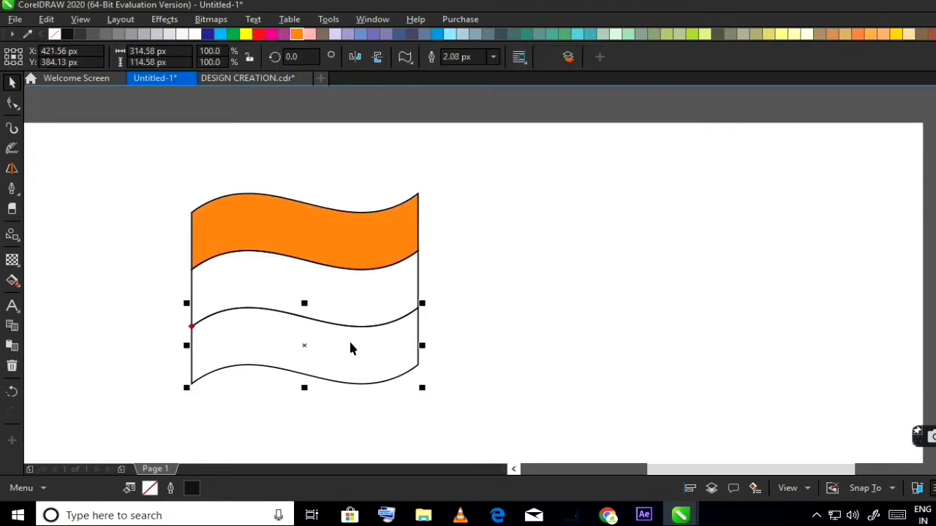
click(234, 34)
Remove the outline from all three wave stripes
scroll(380, 221, down, 2)
click(480, 352)
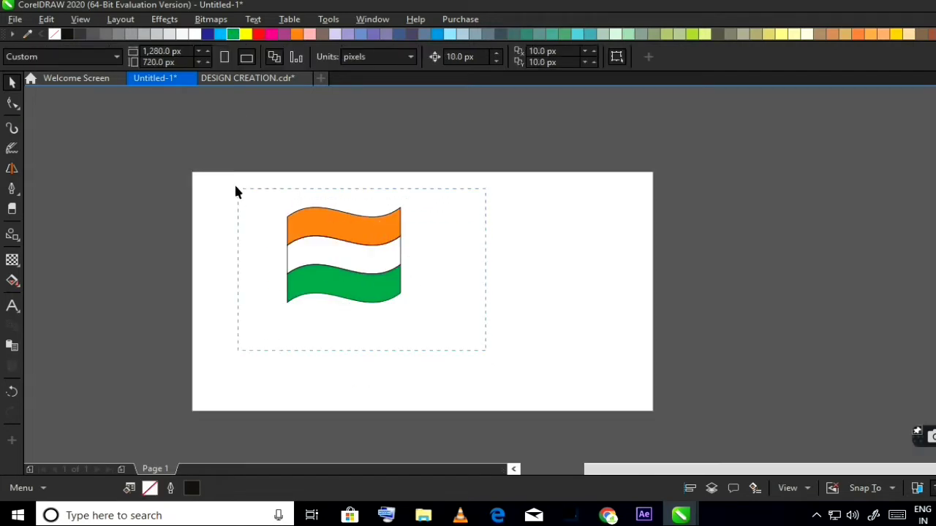
drag(236, 191, 236, 190)
scroll(449, 245, up, 2)
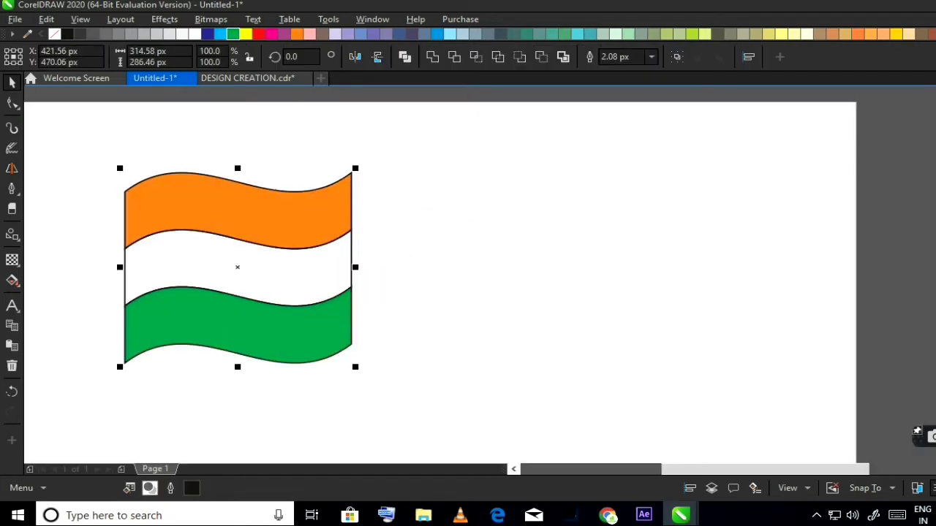
right_click(54, 34)
click(483, 210)
Move the three wave stripes together toward the page's left edge to free space beside them
scroll(409, 234, down, 2)
scroll(381, 260, up, 1)
scroll(350, 278, down, 1)
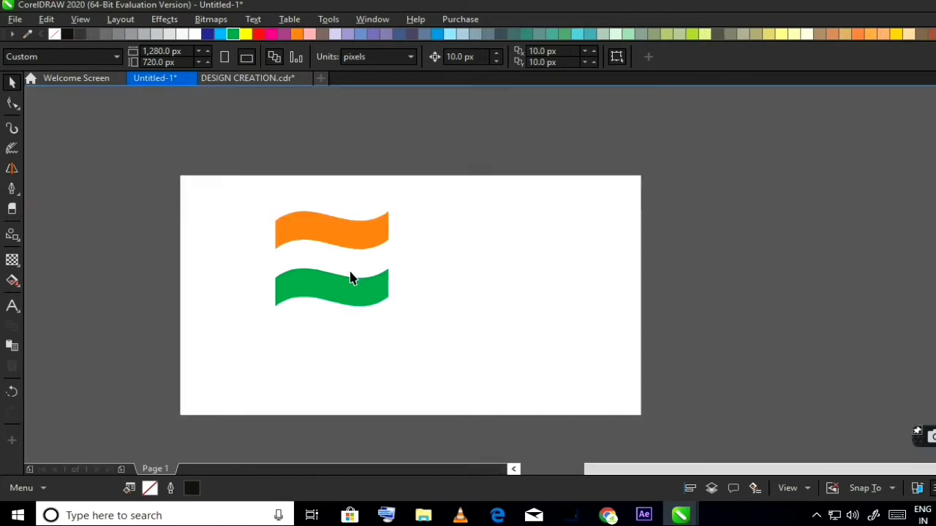
scroll(350, 278, up, 1)
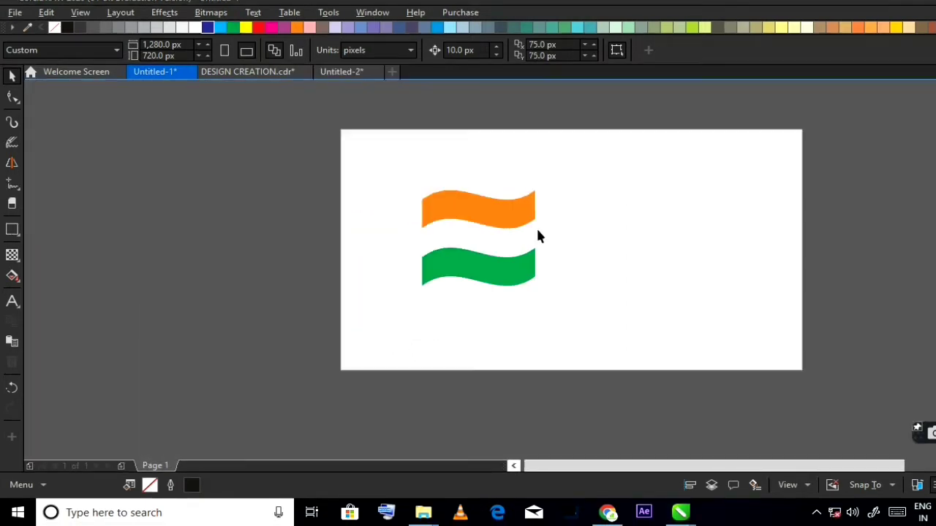
scroll(536, 226, up, 1)
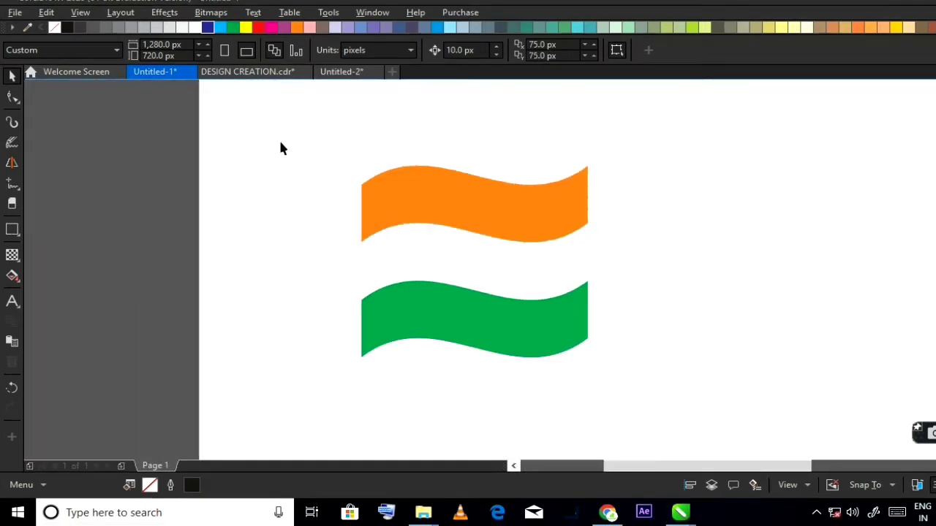
scroll(491, 234, down, 2)
click(491, 246)
drag(491, 246, 431, 245)
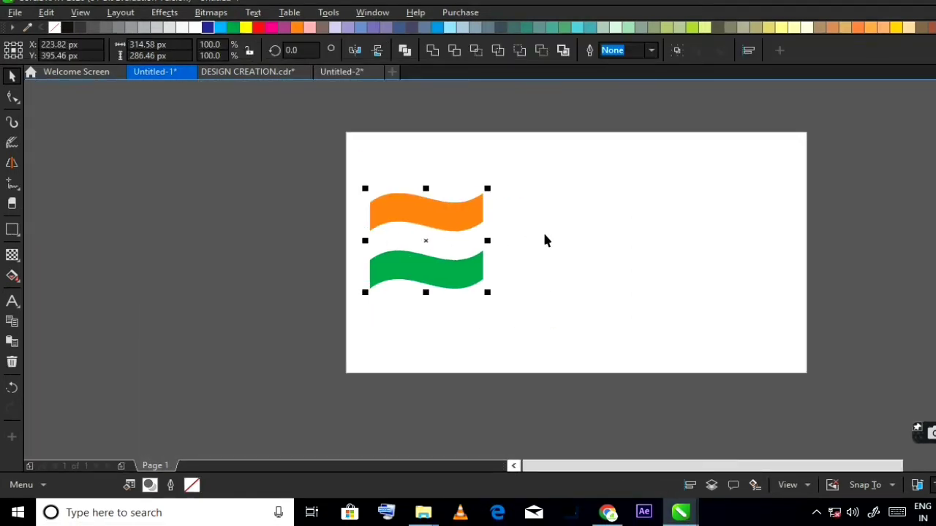
key(Escape)
Draw a circle about 383 px in diameter to the right of the flag stripes
click(21, 241)
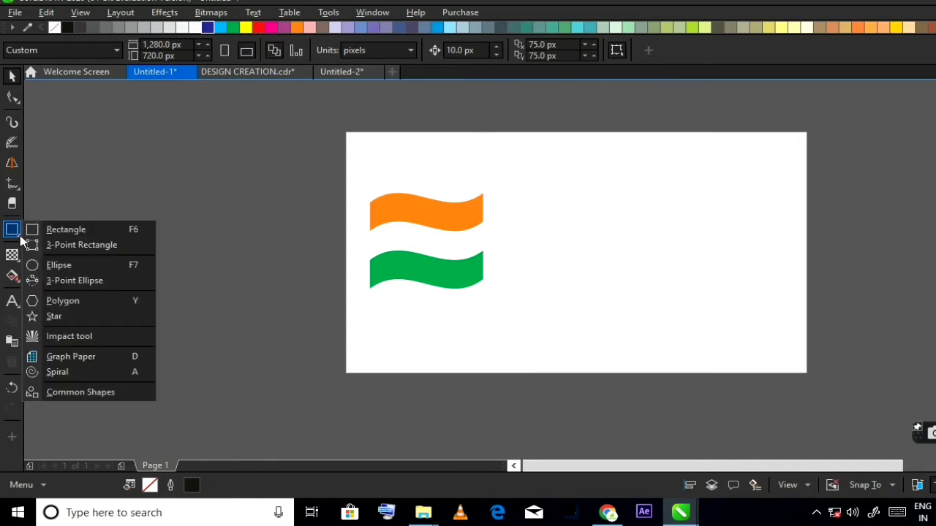
click(59, 265)
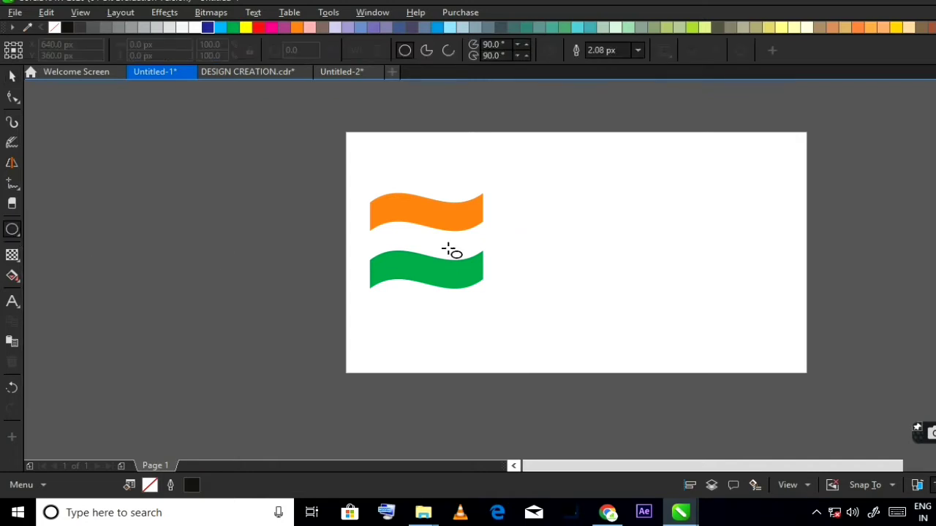
drag(563, 203, 701, 331)
click(12, 76)
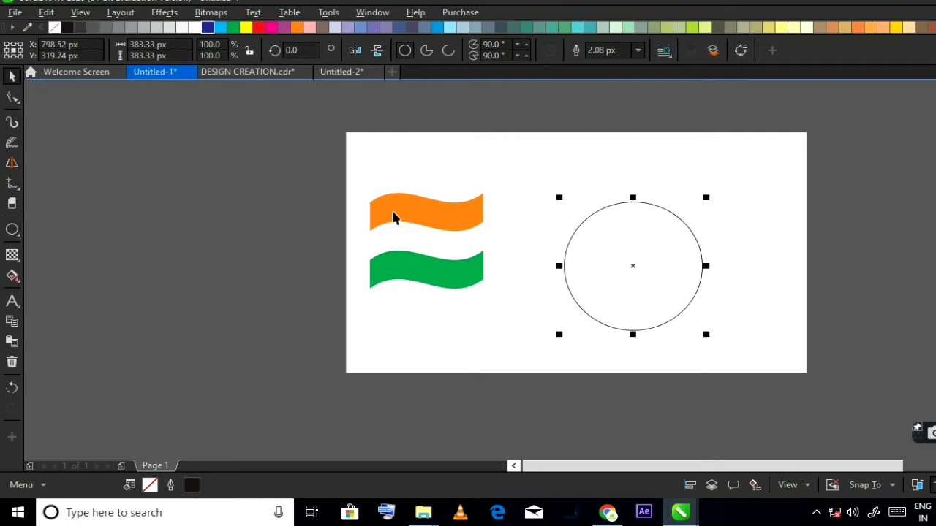
Create a concentric copy of the circle about 71 px in diameter and give it a dark blue fill without an outline
scroll(698, 260, up, 2)
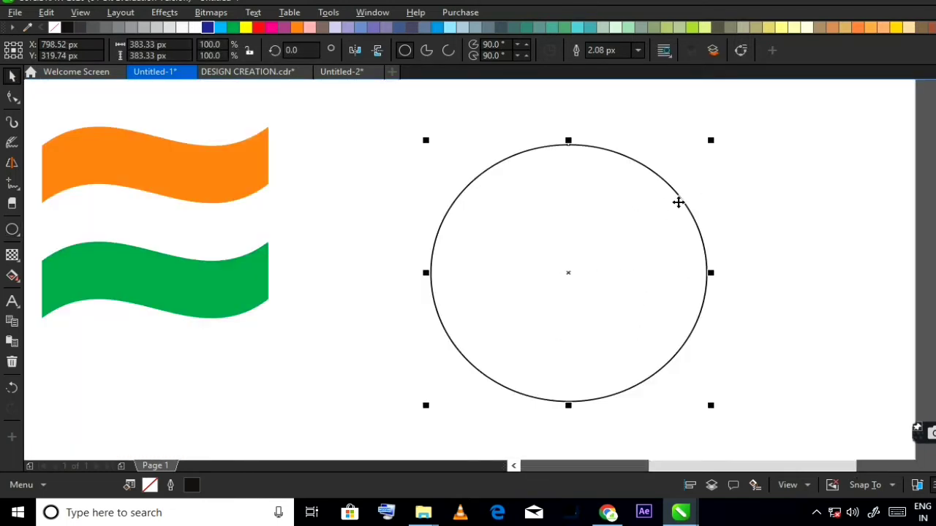
drag(715, 142, 670, 246)
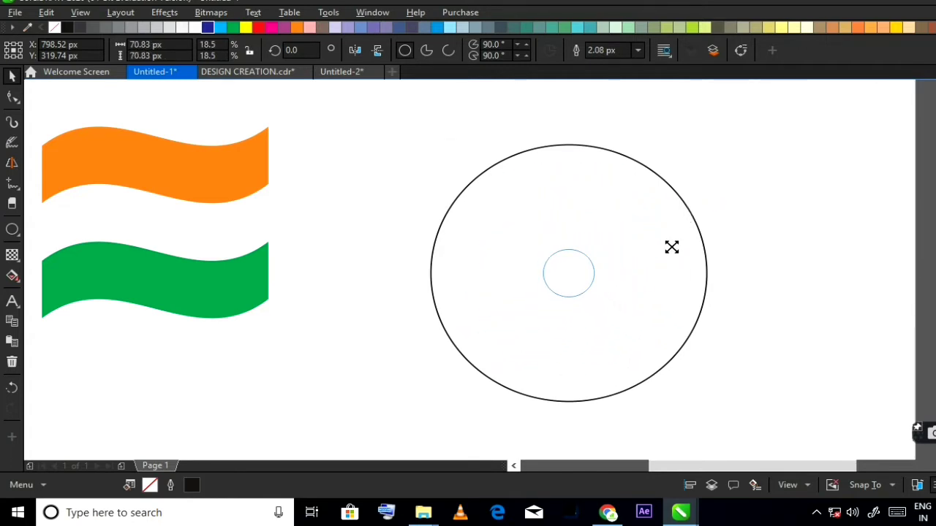
click(208, 27)
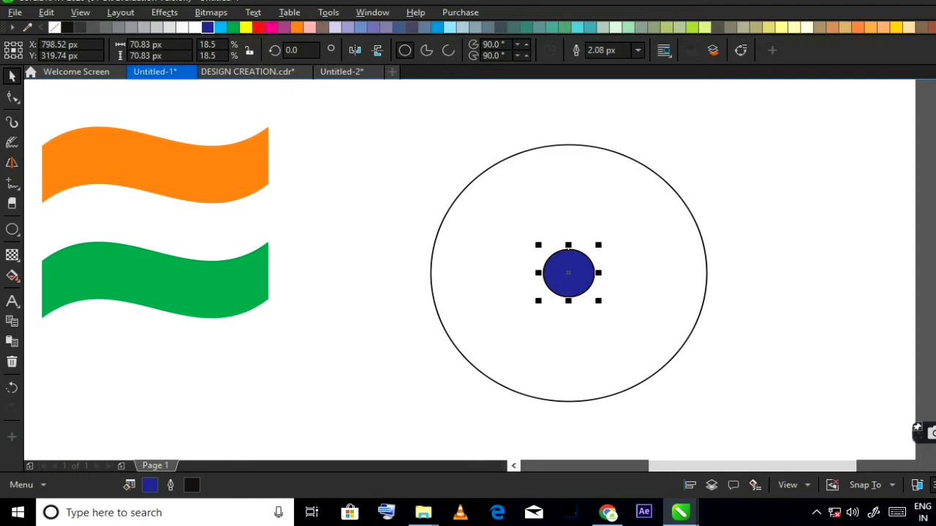
click(686, 173)
Draw a rectangle about 51 × 90 px across the lower edge of the large circle
scroll(612, 233, down, 1)
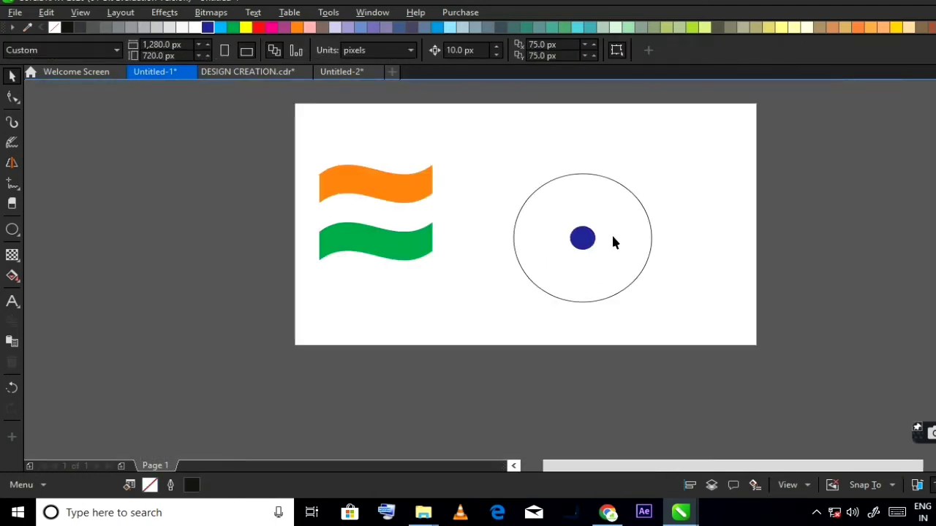
scroll(619, 260, up, 1)
scroll(560, 307, down, 1)
scroll(558, 293, up, 1)
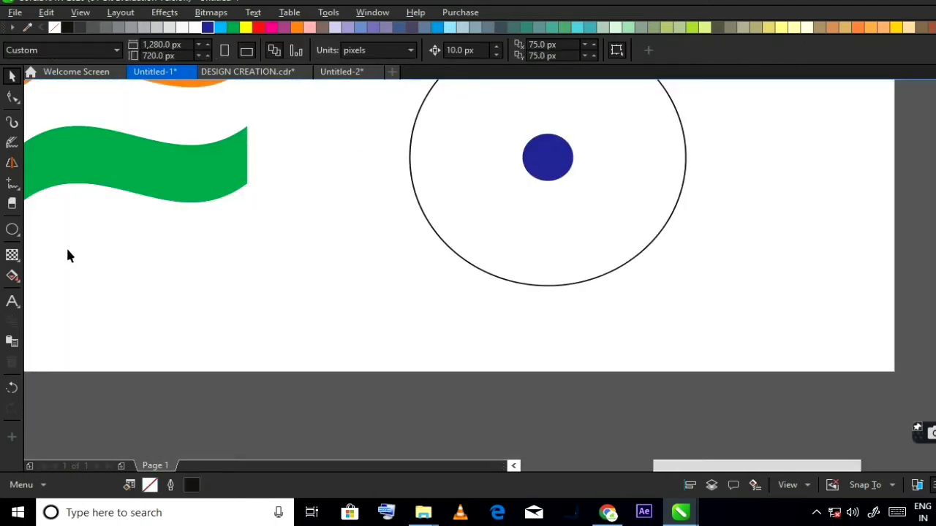
click(19, 264)
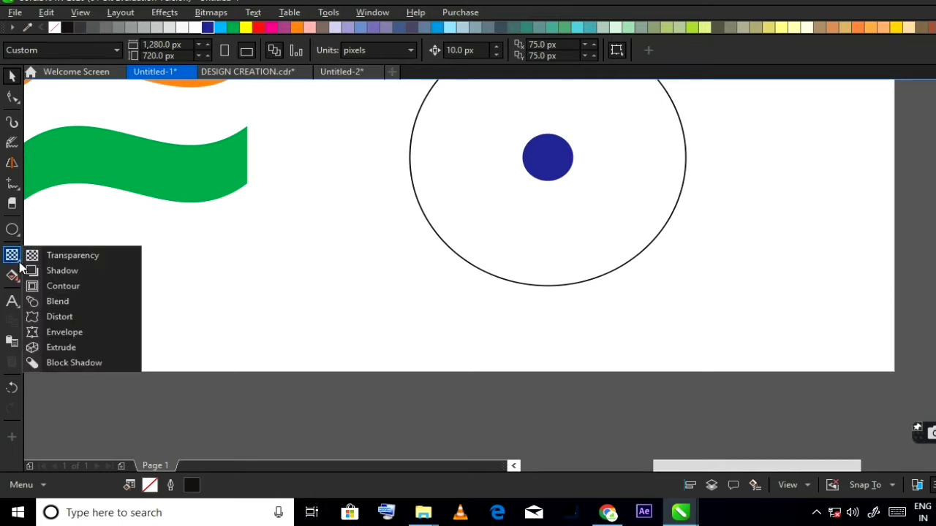
click(19, 234)
click(58, 231)
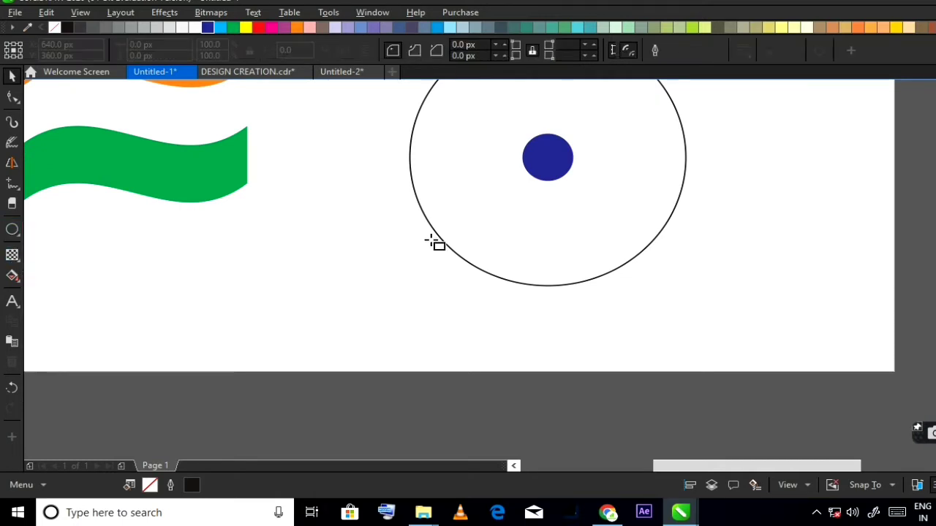
drag(535, 266, 571, 326)
click(11, 76)
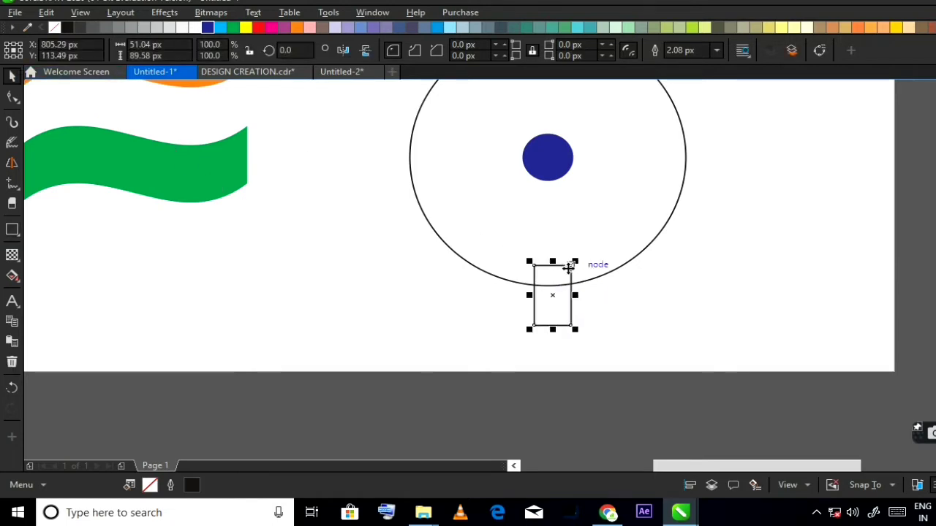
Nudge the rectangle upward and centre it horizontally on the large circle
scroll(568, 263, up, 2)
drag(531, 284, 534, 277)
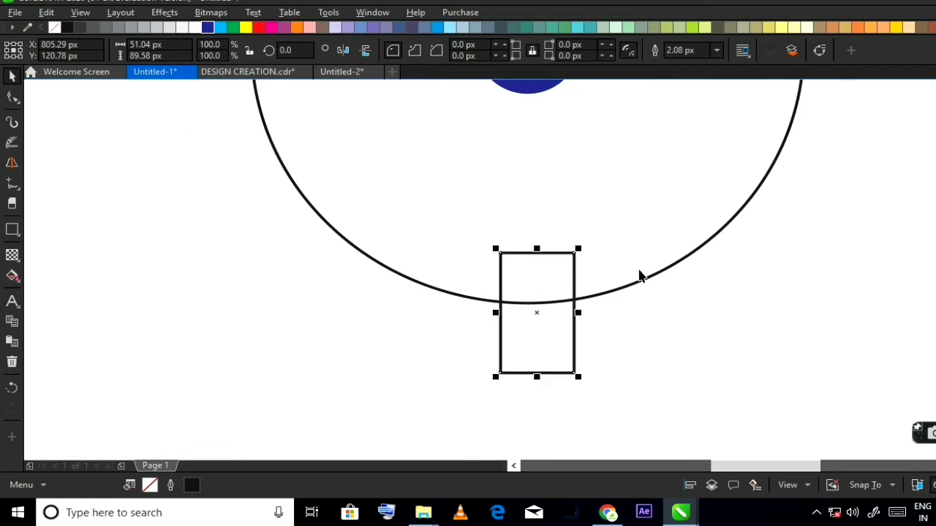
shift+click(641, 272)
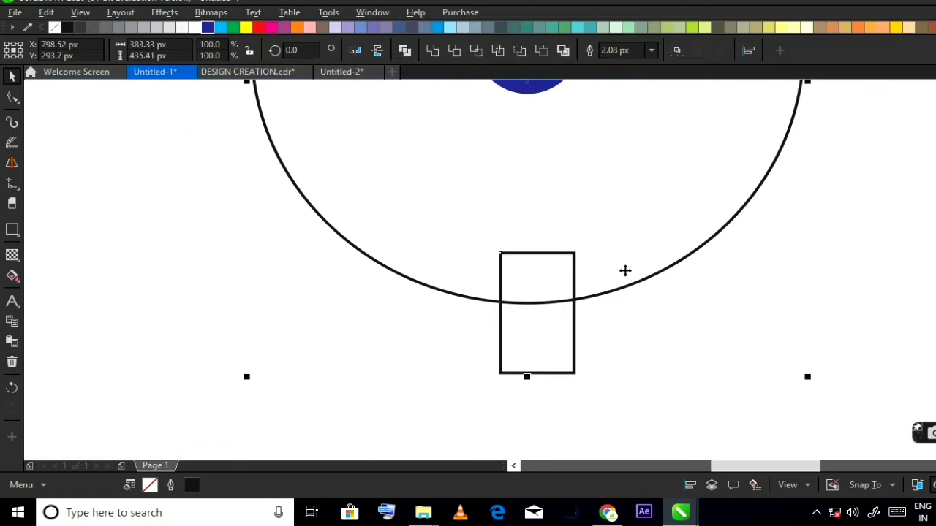
scroll(601, 273, down, 2)
click(626, 308)
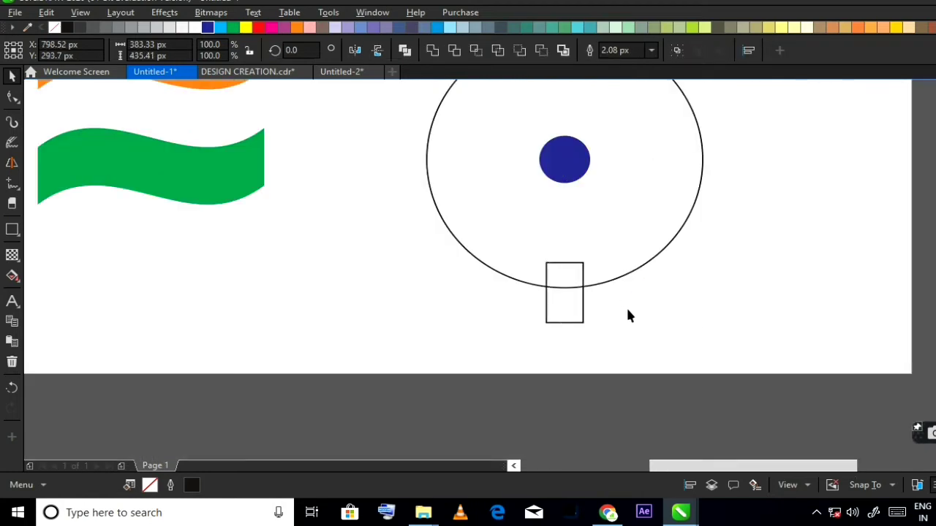
Round all four corners of the rectangle to a radius of about 21.87 px
click(582, 314)
scroll(582, 303, up, 2)
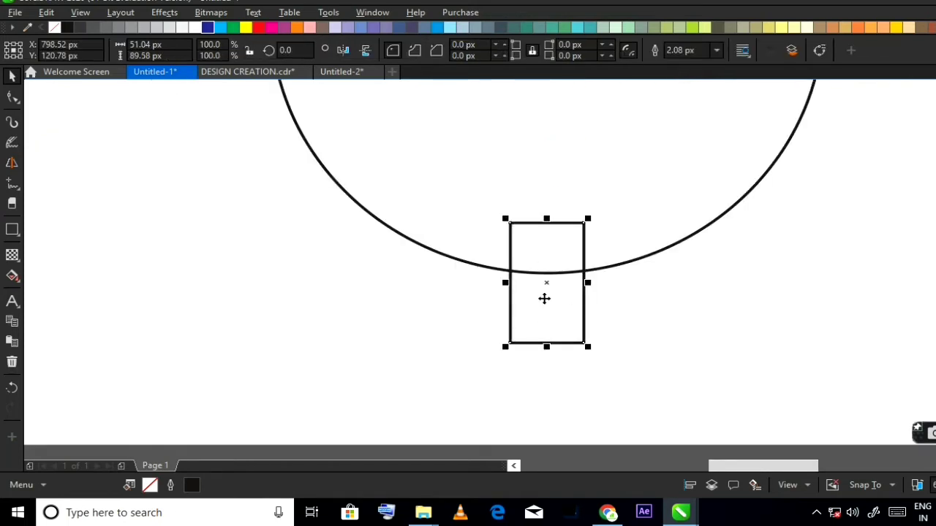
scroll(563, 268, down, 3)
scroll(566, 265, up, 3)
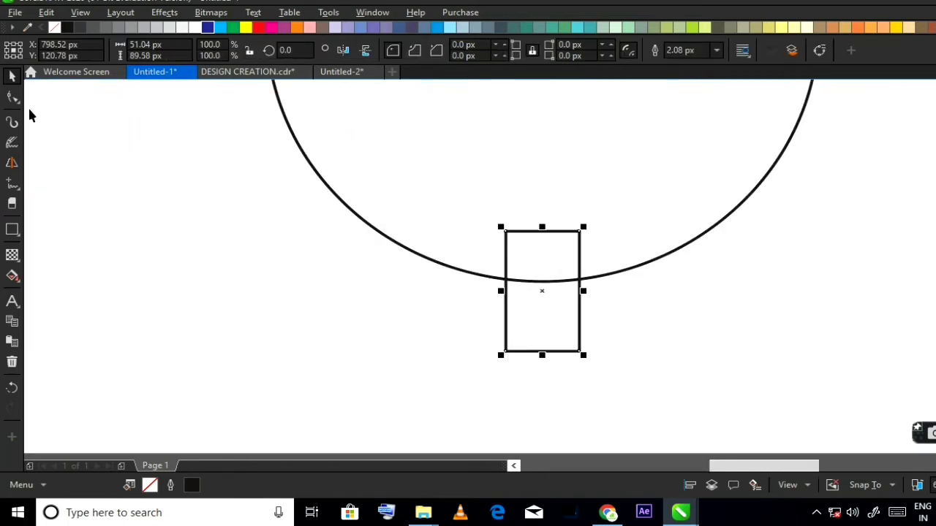
click(12, 96)
scroll(493, 268, up, 2)
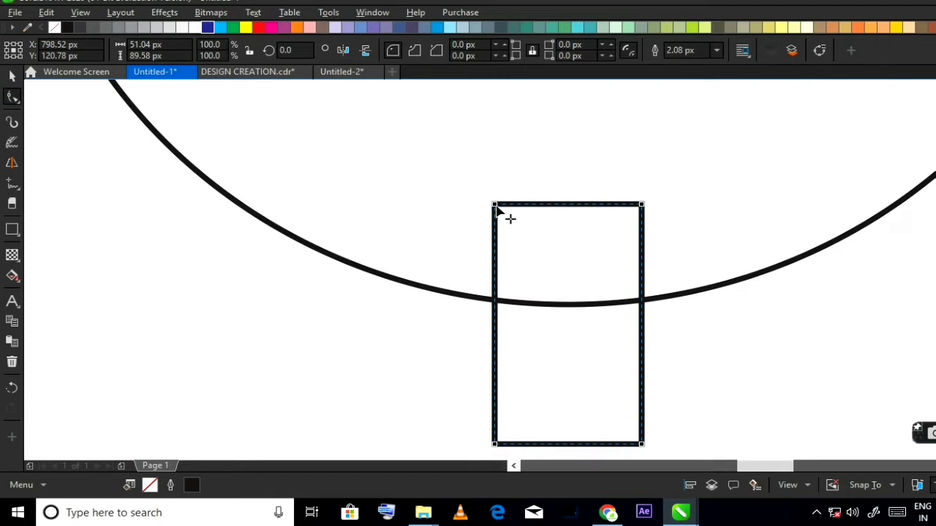
drag(495, 209, 557, 256)
click(11, 75)
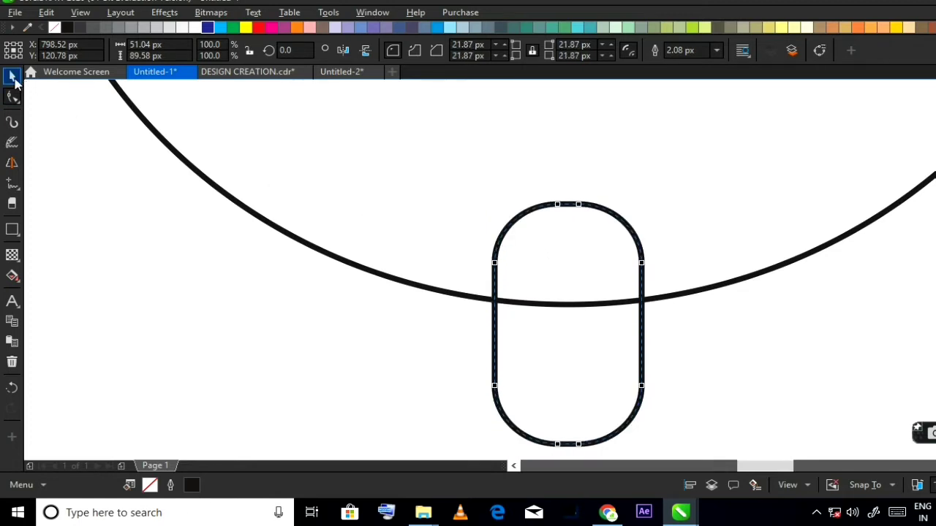
click(309, 325)
Intersect the rounded rectangle with the large circle to create a shape from their overlap
scroll(442, 302, down, 2)
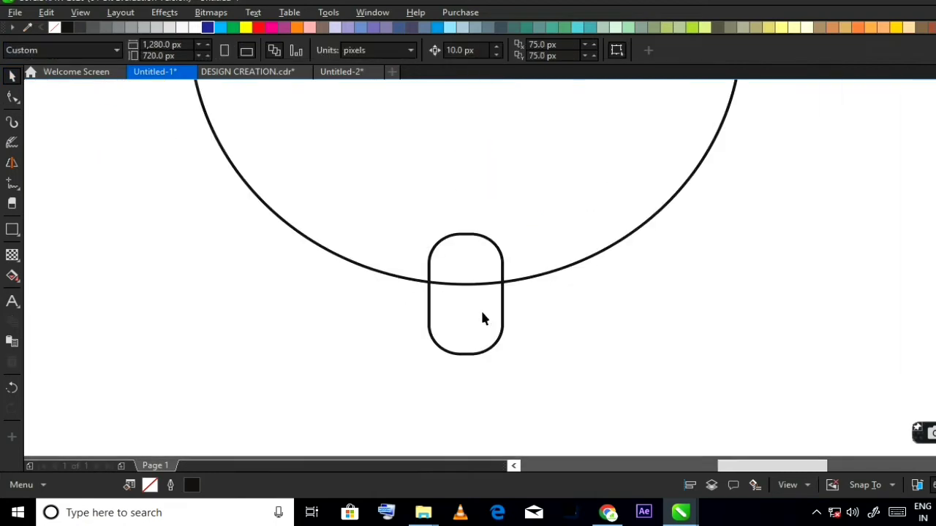
click(481, 314)
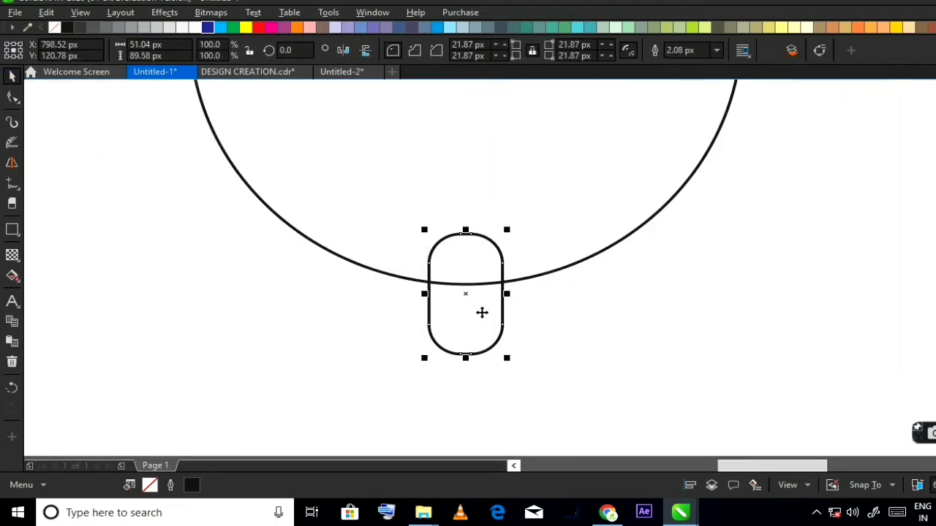
shift+click(566, 261)
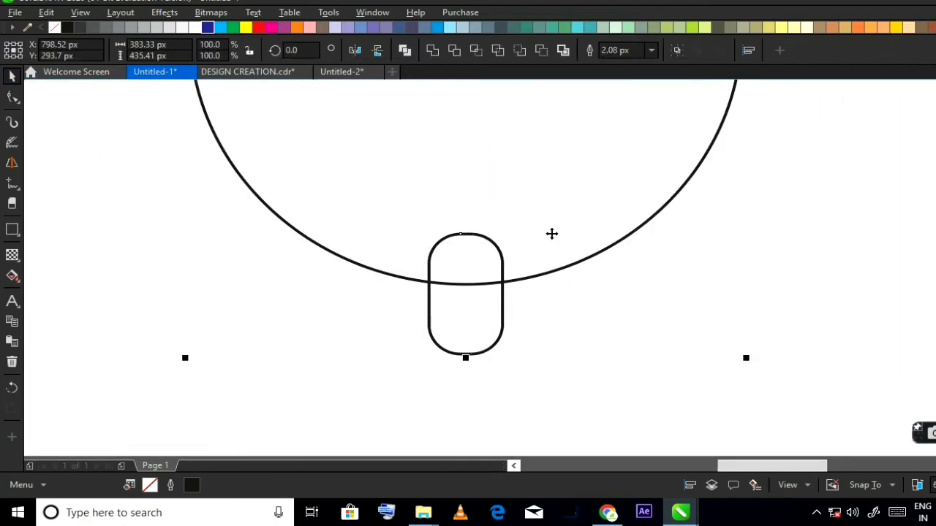
click(473, 51)
scroll(580, 342, down, 2)
click(581, 342)
Move the leftover rounded rectangle aside to the left of the circle's lower edge and select the intersected piece
click(528, 331)
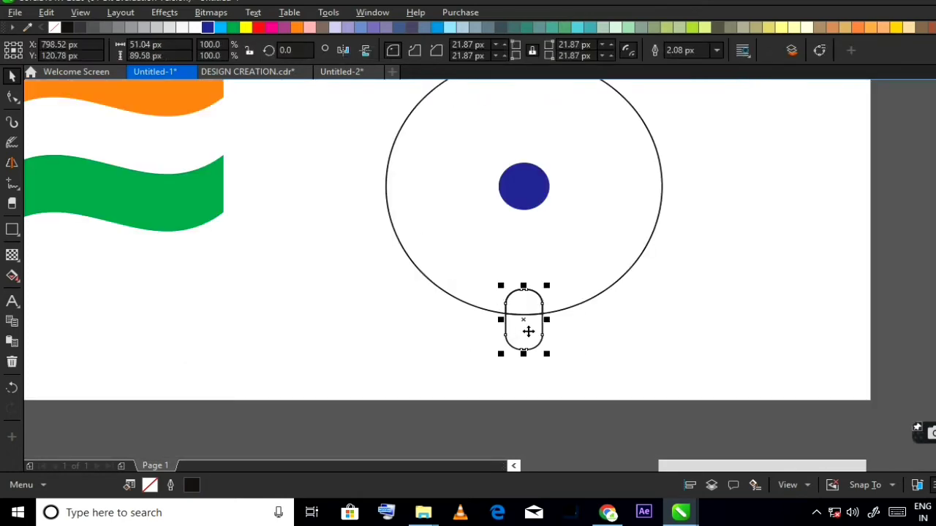
drag(529, 332, 393, 332)
click(524, 307)
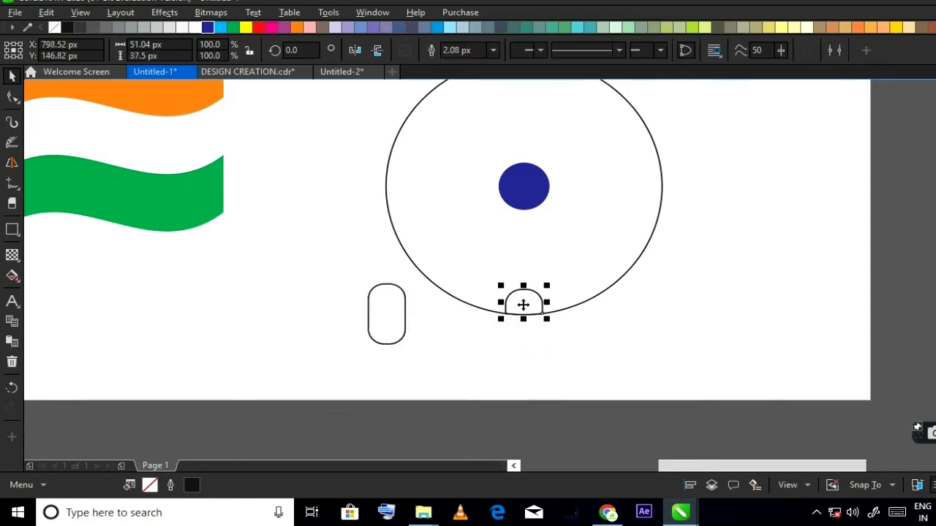
Fill the intersected piece at the large circle's lower edge with blue and remove its outline
click(207, 27)
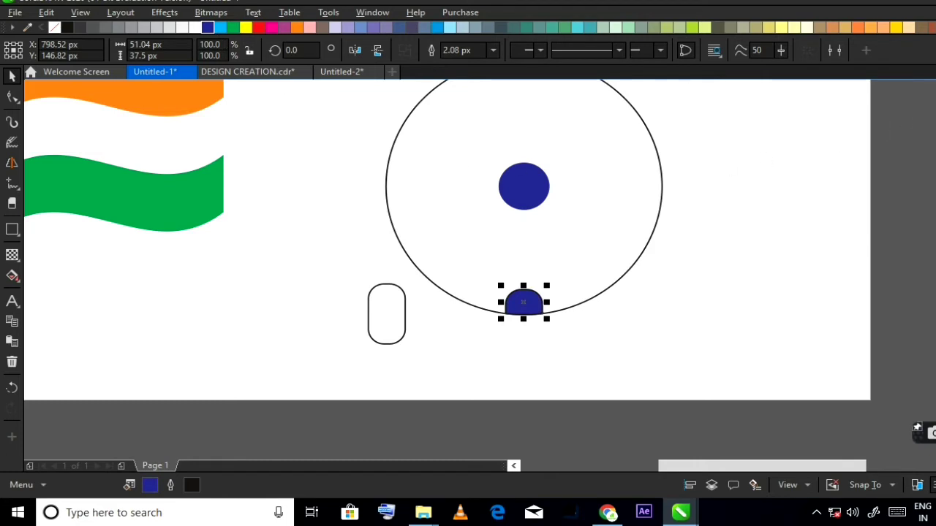
right_click(54, 27)
scroll(538, 301, up, 2)
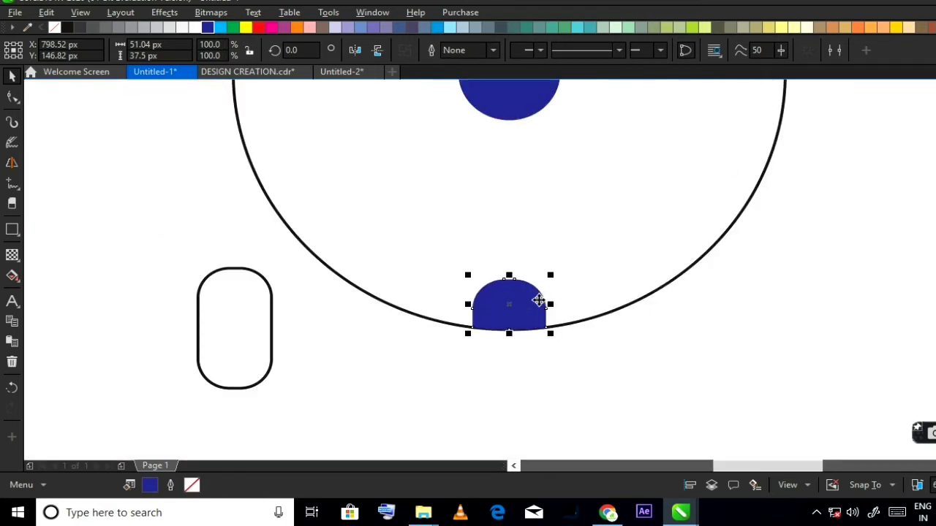
Try a copy of the blue piece rotated 15° around the centre of the blue hub circle, and remove it
click(520, 312)
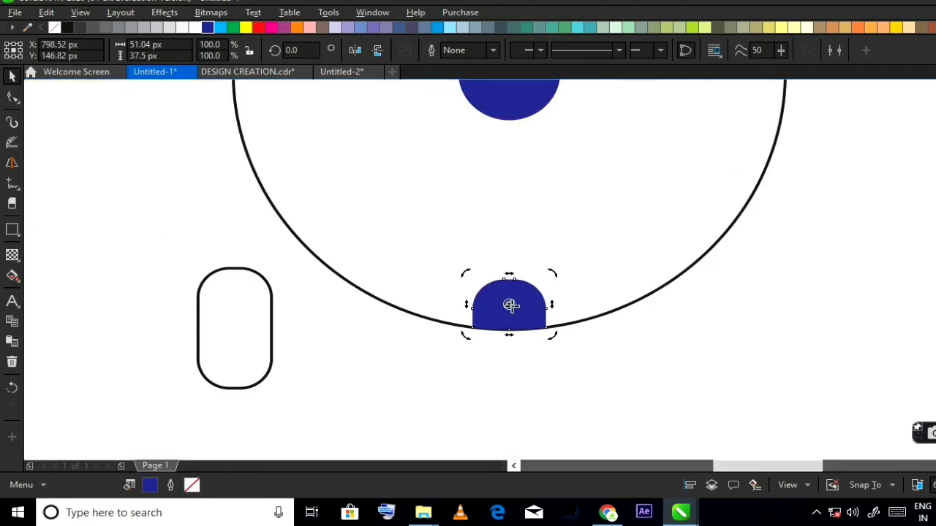
scroll(511, 306, down, 2)
drag(510, 306, 509, 190)
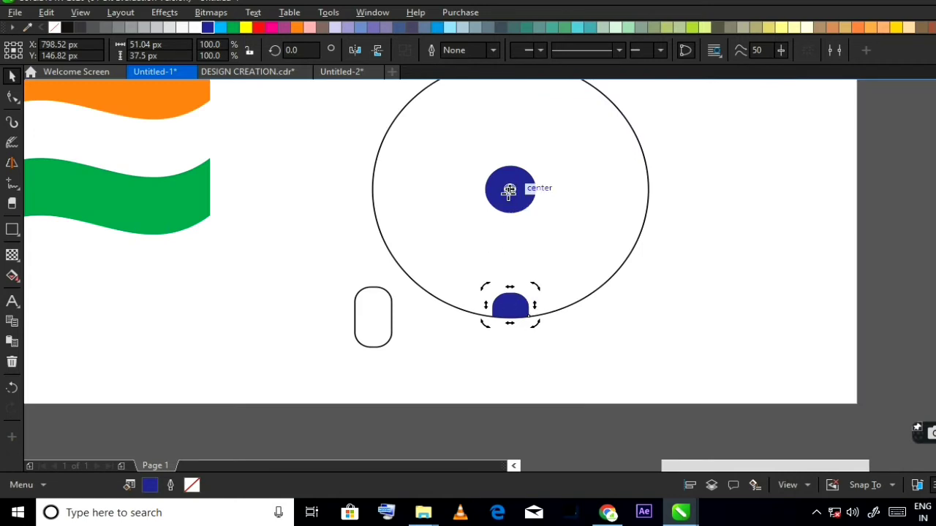
scroll(526, 297, up, 2)
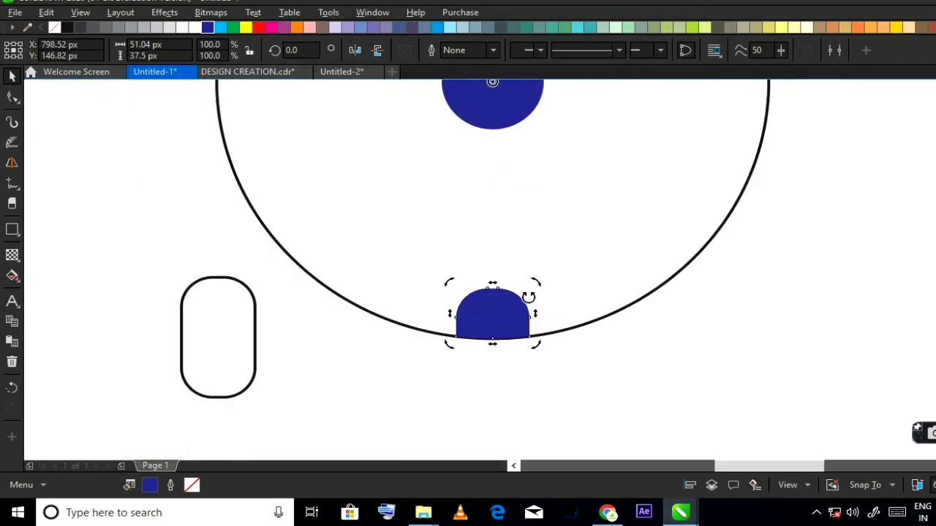
drag(539, 281, 603, 272)
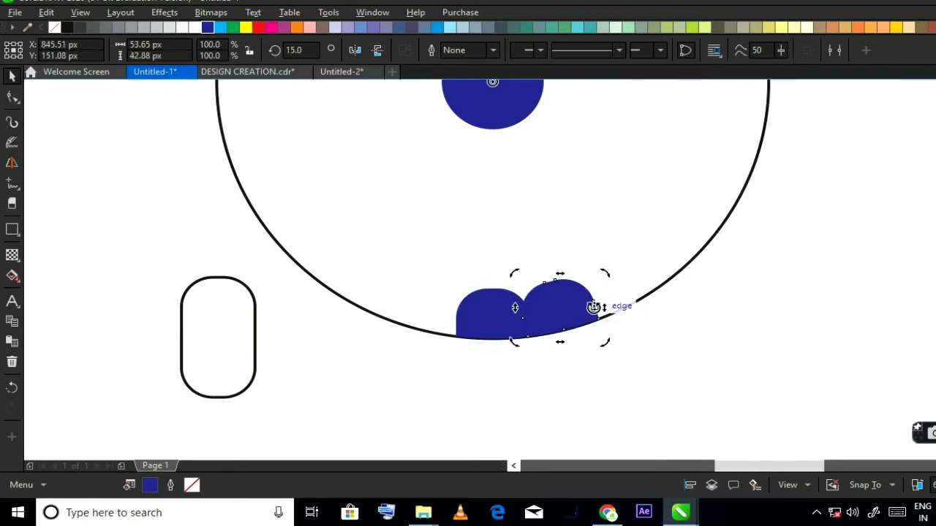
key(Delete)
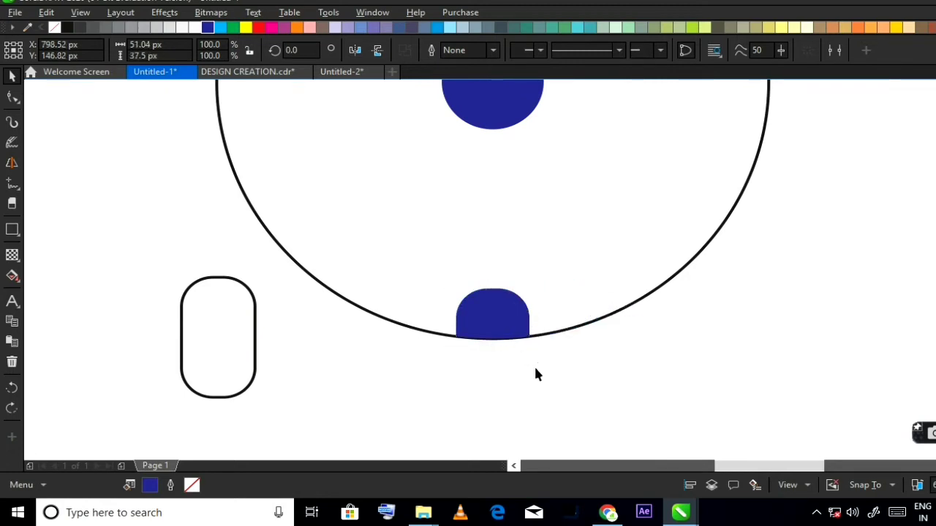
Scale the blue piece down to about 72.2% and move it back onto the large circle's lower edge
click(507, 328)
scroll(514, 313, up, 2)
drag(556, 257, 537, 272)
scroll(472, 351, up, 2)
drag(476, 340, 480, 370)
scroll(480, 369, down, 5)
scroll(485, 366, up, 2)
click(483, 362)
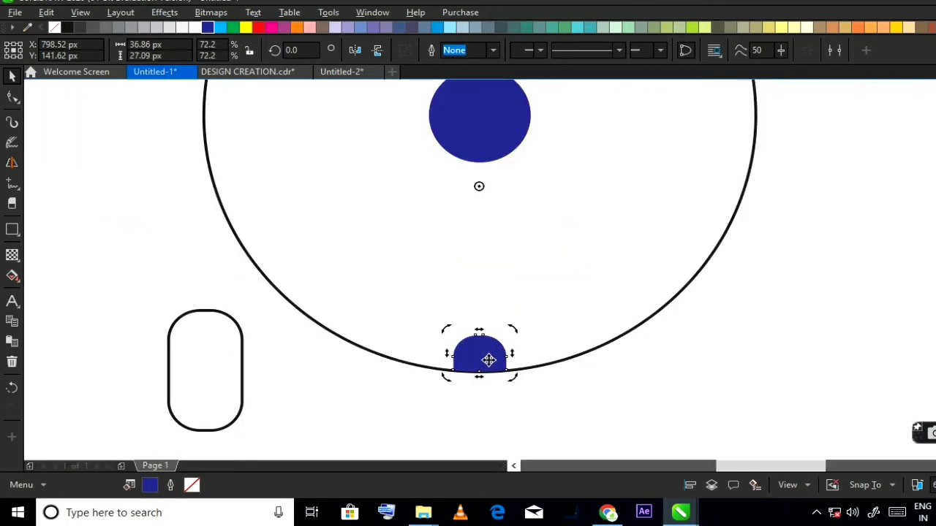
Place the blue piece's rotation centre at the hub circle's centre and make a copy rotated by 15°
drag(480, 188, 478, 117)
scroll(434, 253, down, 3)
scroll(482, 301, up, 4)
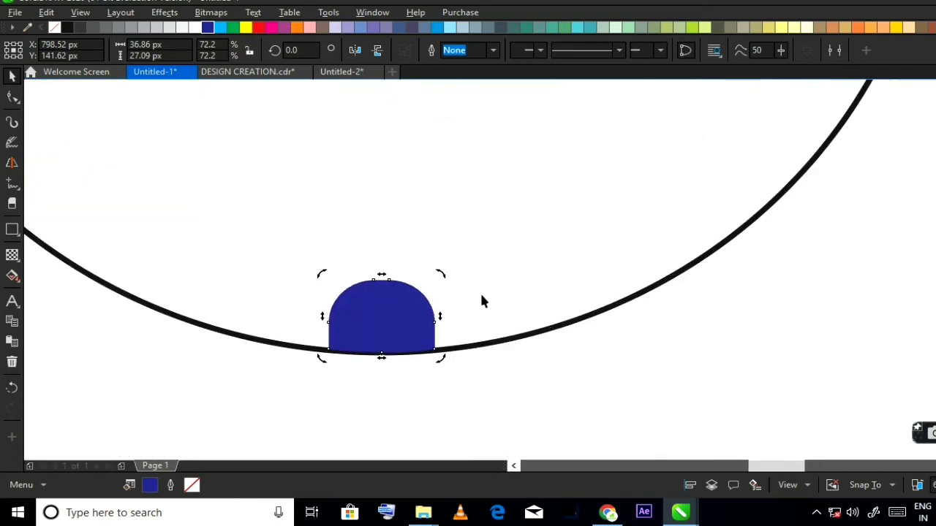
drag(443, 271, 560, 280)
scroll(483, 296, down, 3)
scroll(482, 295, up, 3)
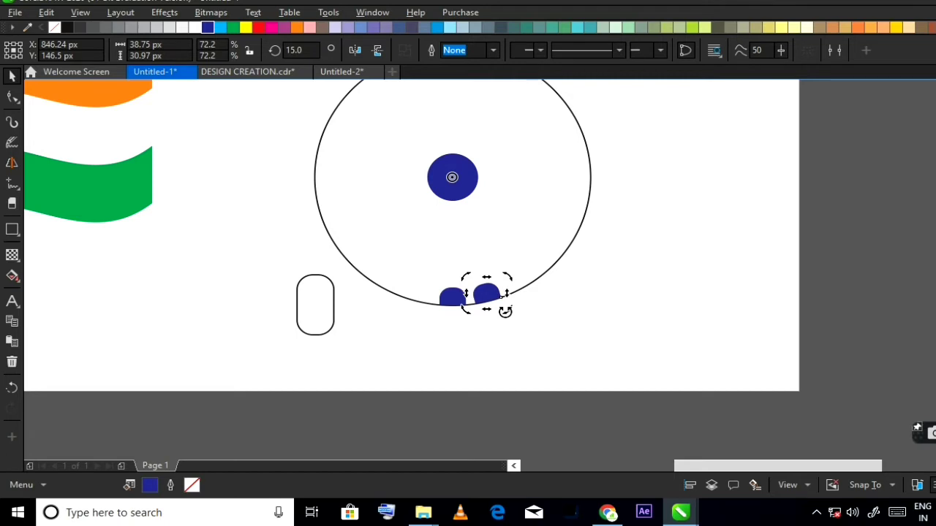
Repeat the 15° rotated copy around the large circle up to 345° to complete the ring of pieces, and deselect
key(ctrl+r)
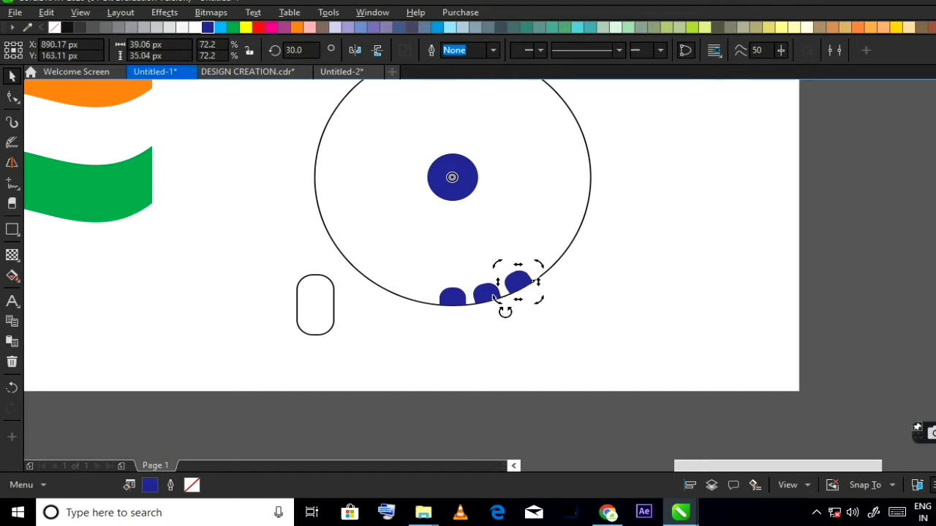
key(ctrl+r)
key(ctrl+r)
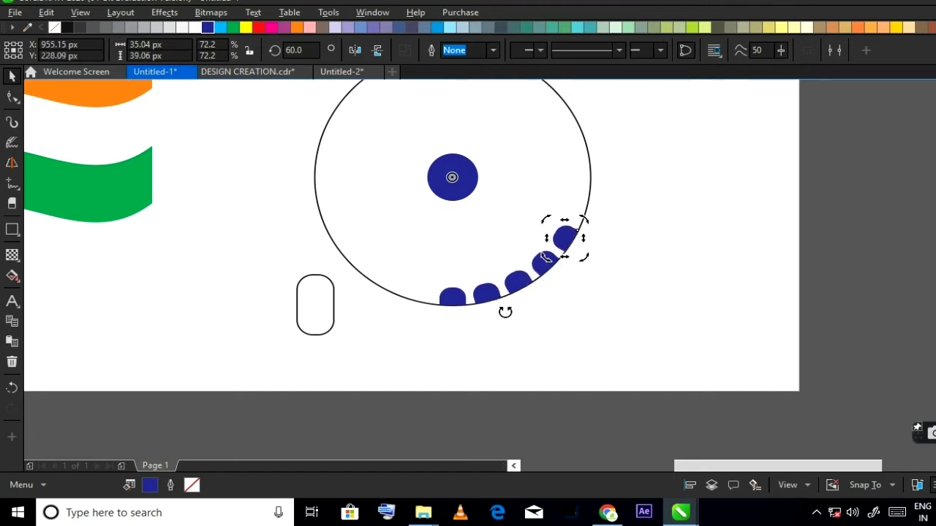
key(ctrl+r)
key(ctrl+r)
key(ctrl+r)
key(ctrl+r)
key(ctrl+r)
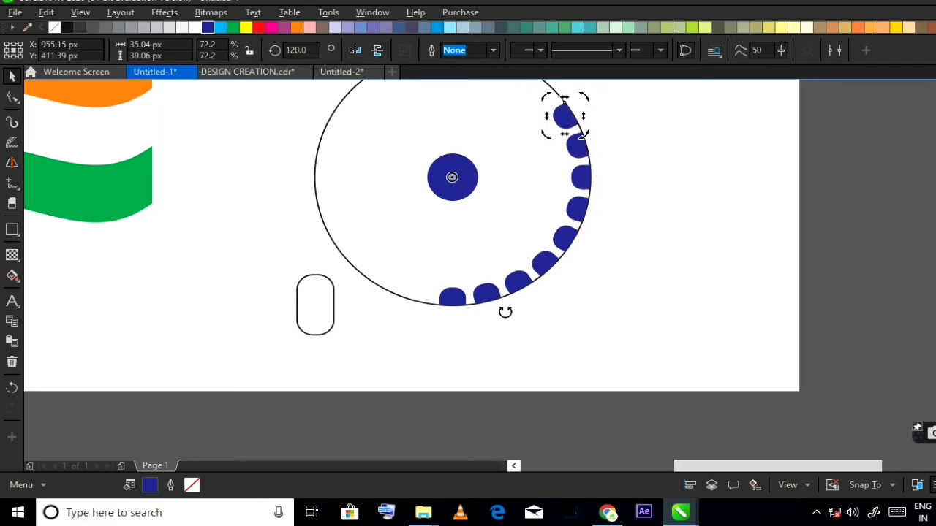
key(ctrl+r)
key(ctrl+r)
key(ctrl+r)
key(ctrl+r)
key(ctrl+r)
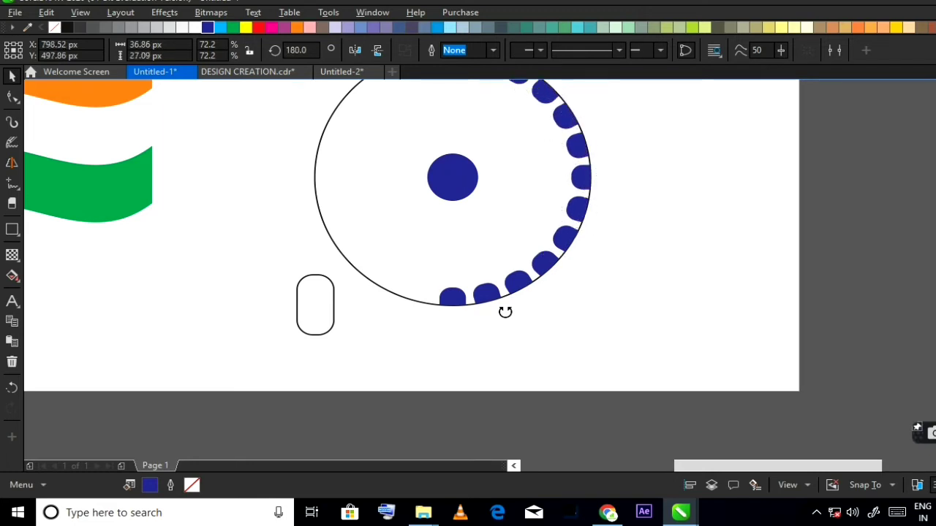
key(ctrl+r)
key(ctrl+r)
key(ctrl+r)
key(ctrl+r)
key(ctrl+r)
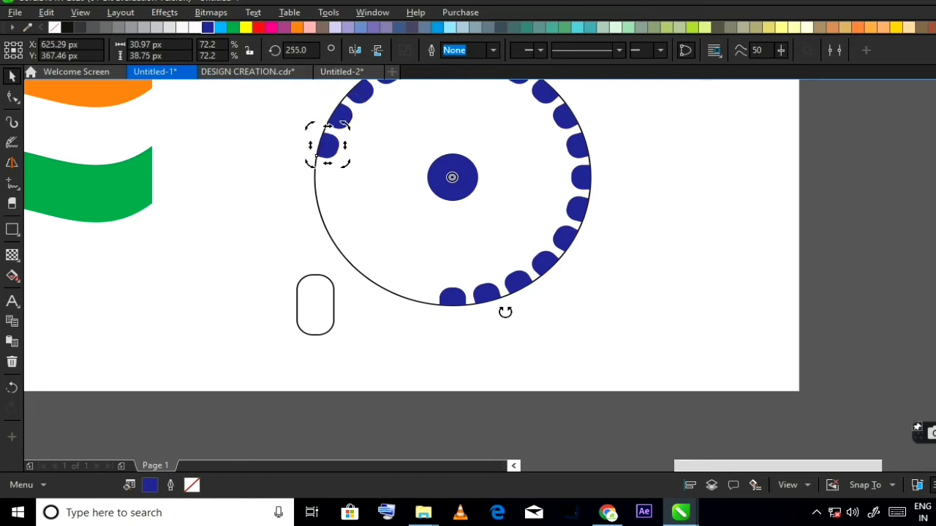
key(ctrl+r)
key(ctrl+r)
key(ctrl+r)
key(ctrl+r)
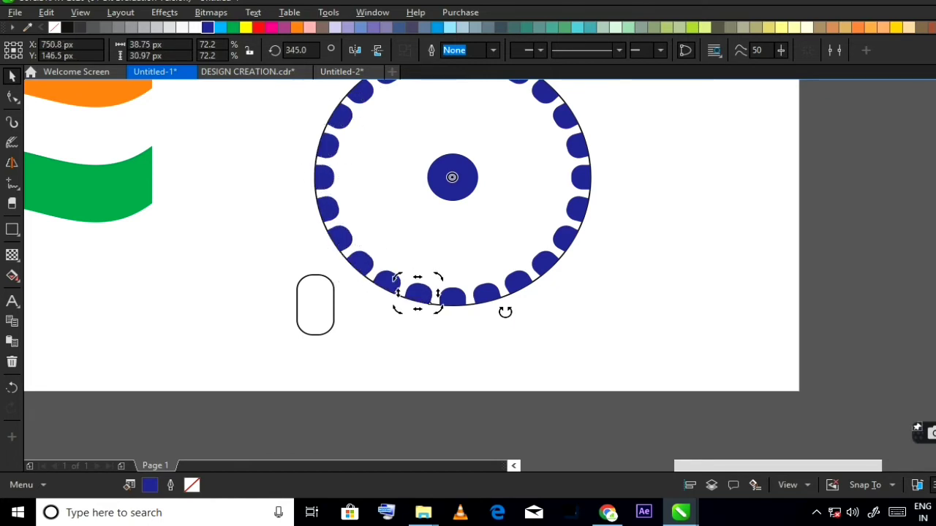
scroll(505, 312, down, 2)
click(557, 311)
Draw a straight Freehand line, about 107 by 88 px in extent, from the ring's upper-left gap between two pieces to the hub's edge
scroll(453, 223, up, 4)
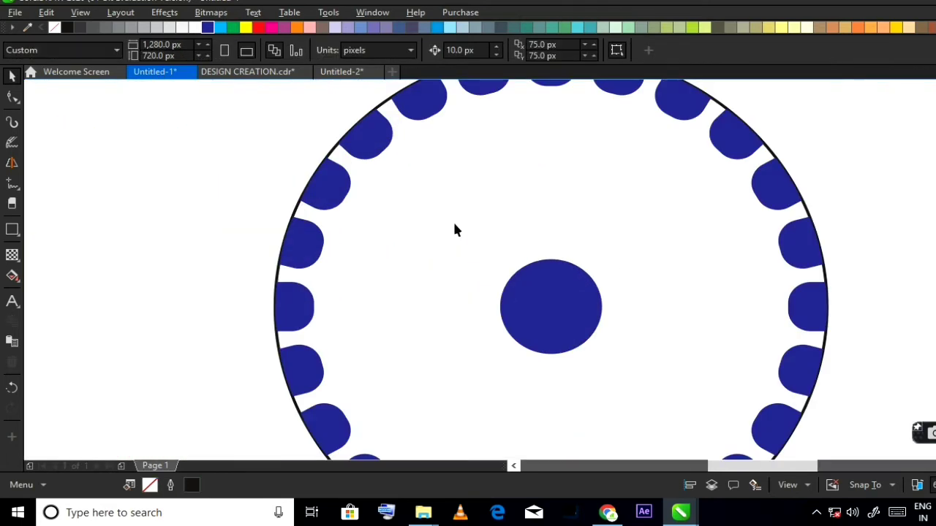
scroll(454, 229, down, 2)
scroll(446, 217, up, 4)
scroll(413, 204, down, 2)
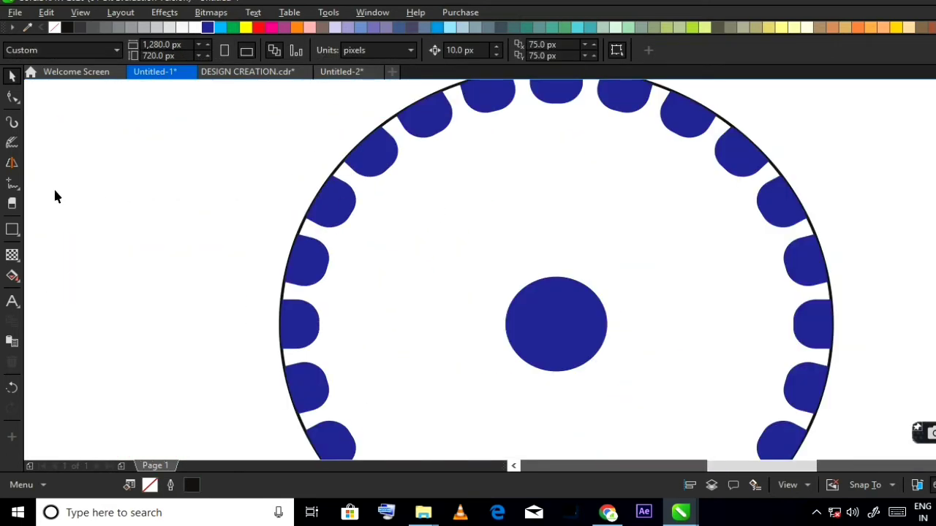
click(20, 191)
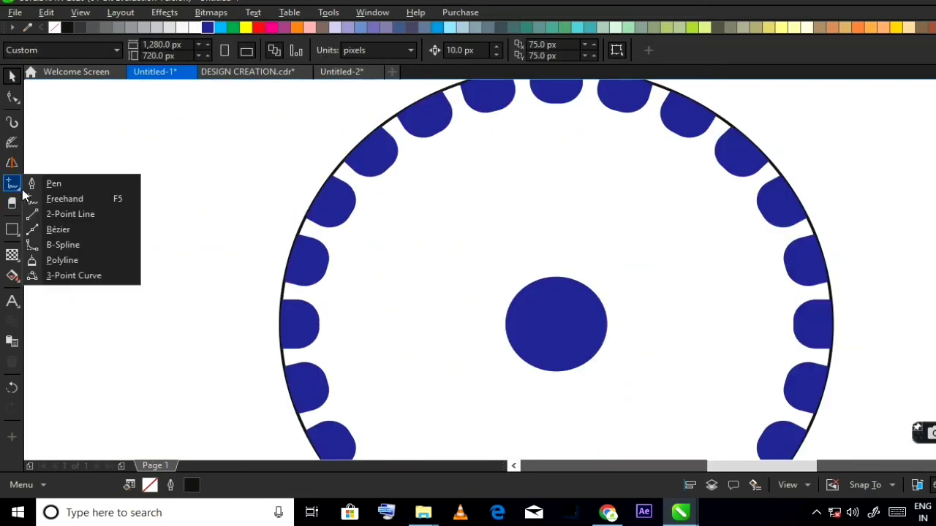
click(78, 201)
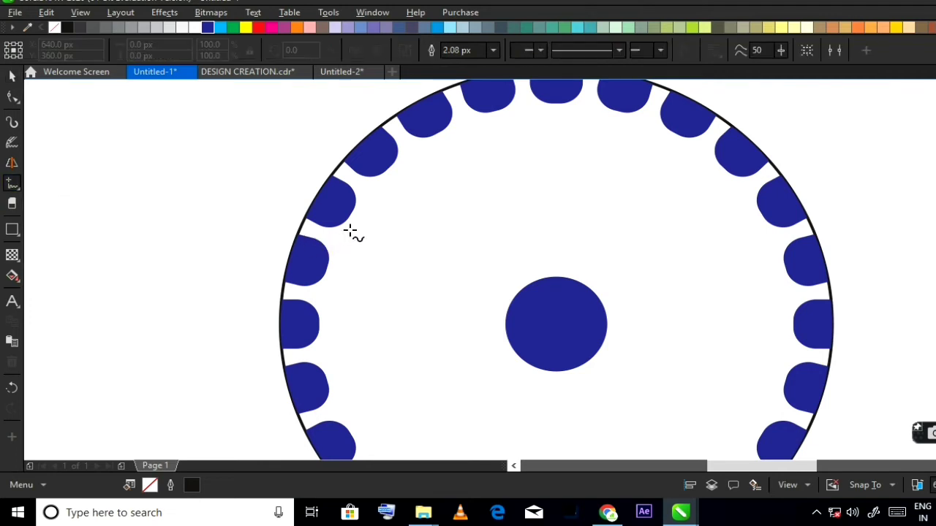
click(357, 184)
click(511, 302)
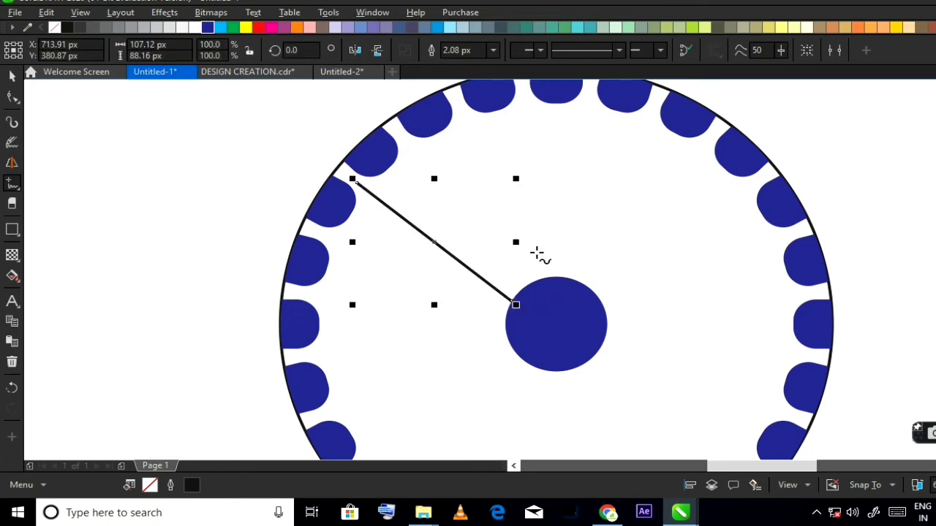
Set the spoke line's outline width to 4 px
click(493, 49)
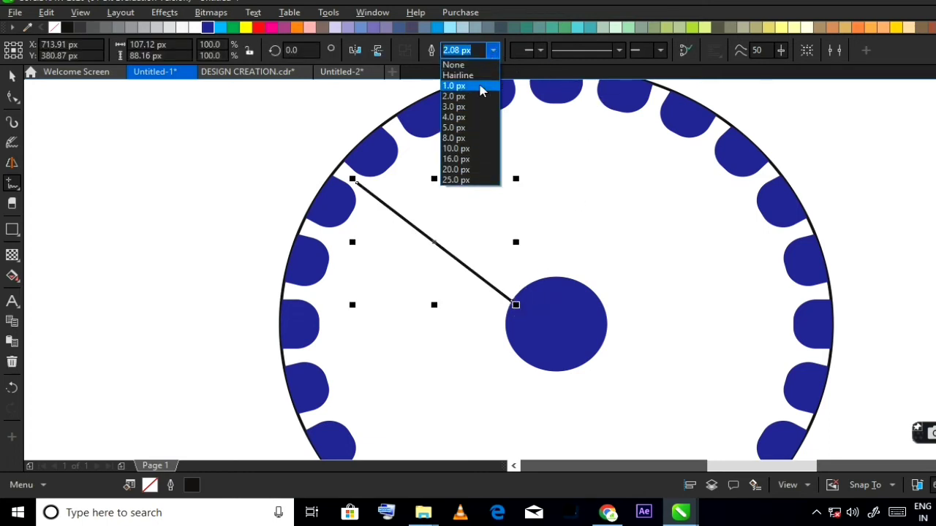
click(470, 108)
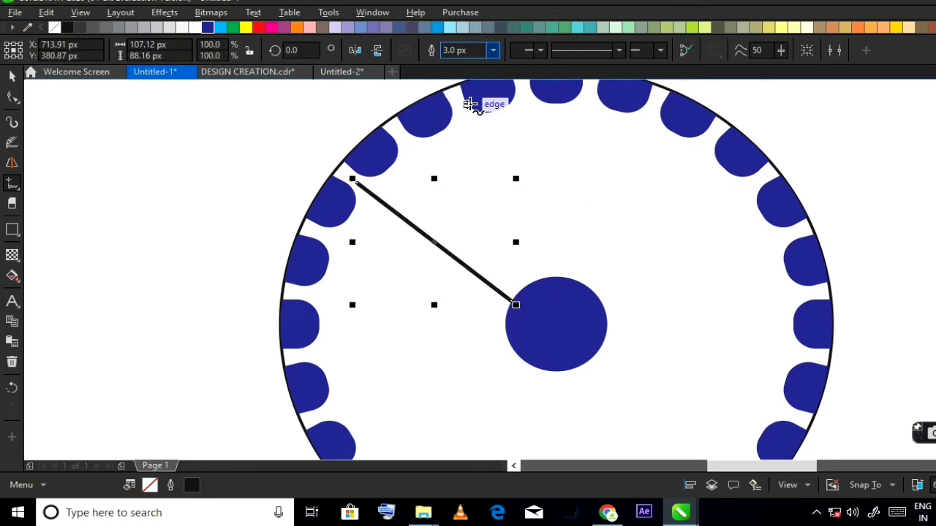
click(493, 49)
click(471, 111)
text(4)
key(Return)
Convert the spoke line's outline to a filled object and select that object
scroll(478, 288, up, 4)
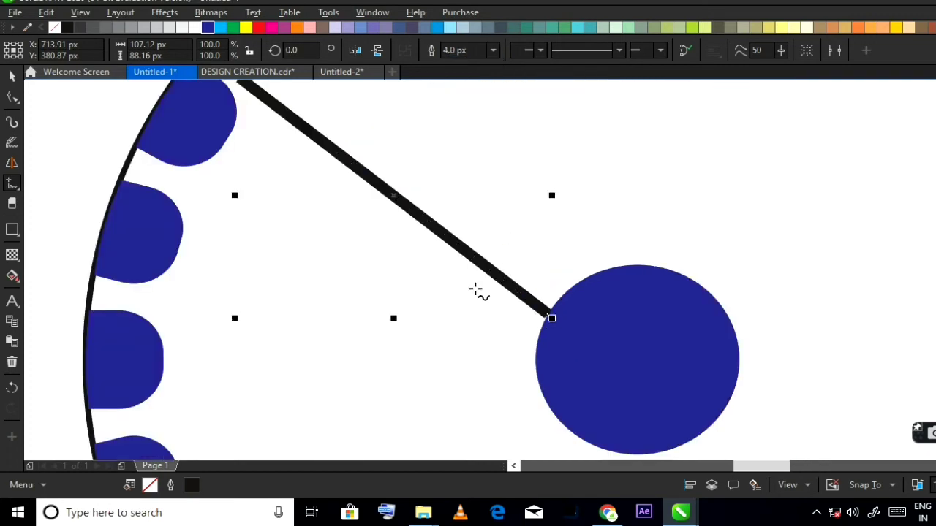
scroll(475, 291, down, 2)
key(Escape)
click(12, 76)
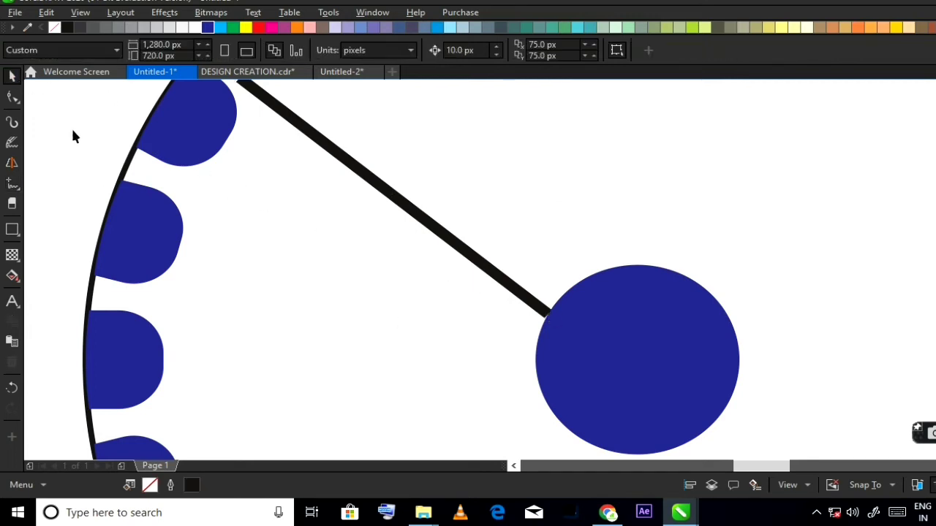
scroll(369, 259, down, 2)
scroll(383, 258, up, 2)
click(388, 266)
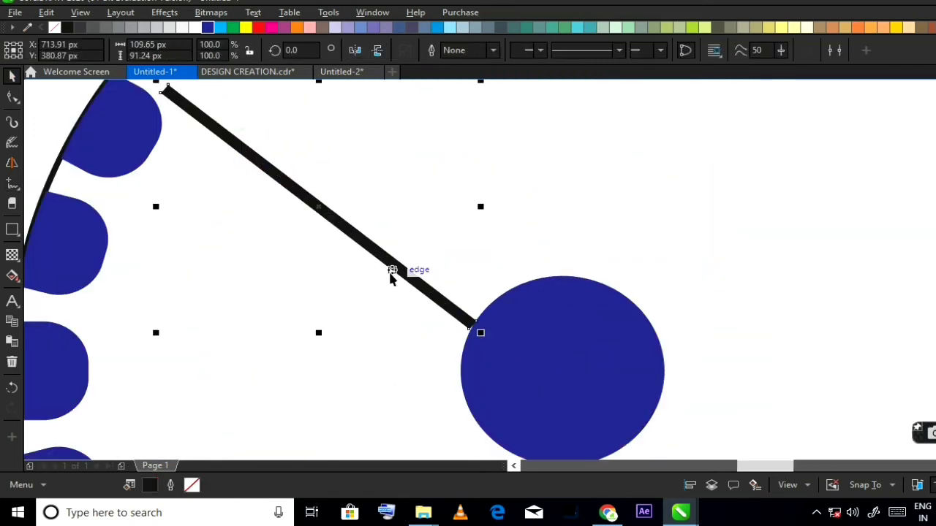
Add a node on each long side of the spoke with the Shape tool, near its hub end
scroll(391, 275, up, 2)
click(12, 96)
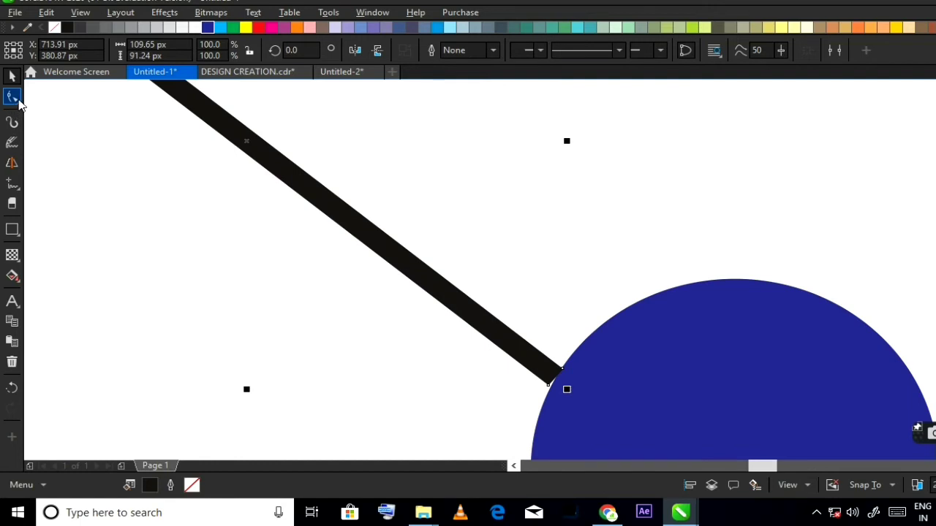
scroll(470, 343, up, 2)
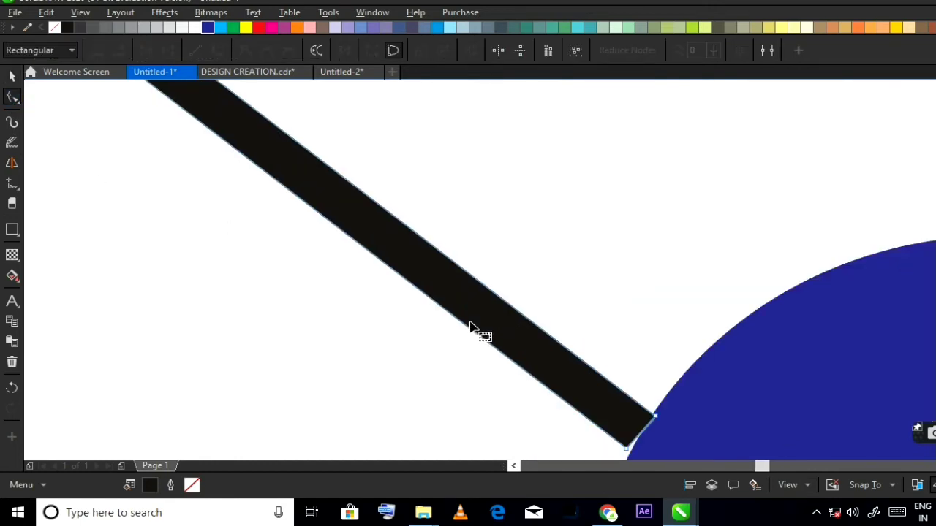
click(371, 256)
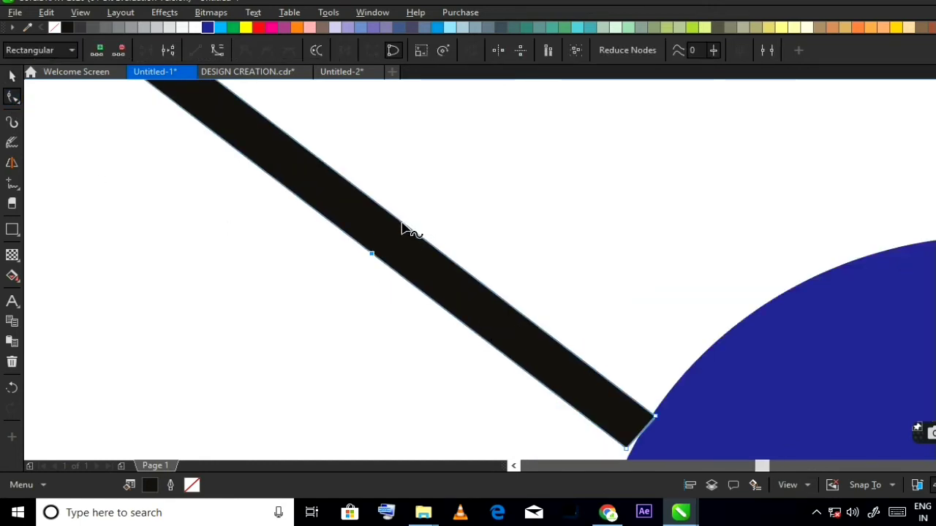
double_click(402, 223)
scroll(437, 263, down, 2)
Taper the spoke's hub end to a point by adding a node at its middle and deleting both corner nodes
scroll(544, 348, up, 3)
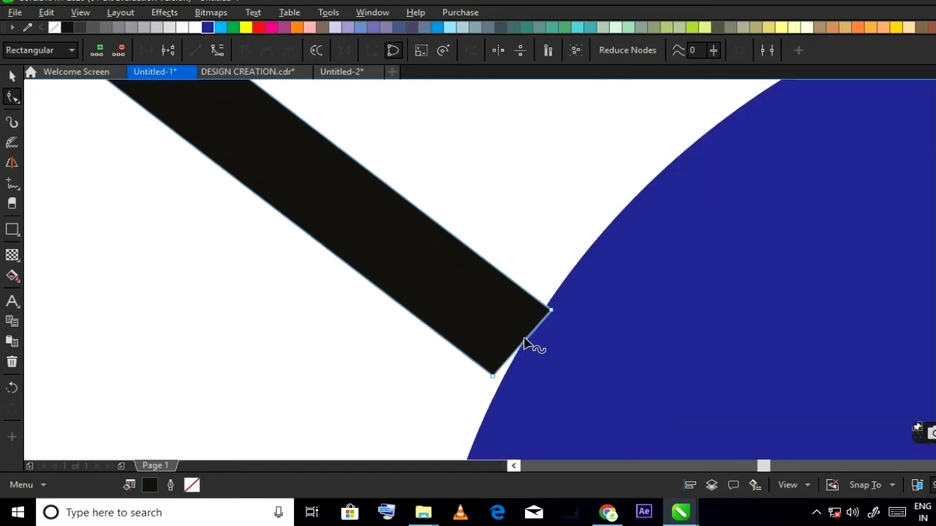
double_click(523, 342)
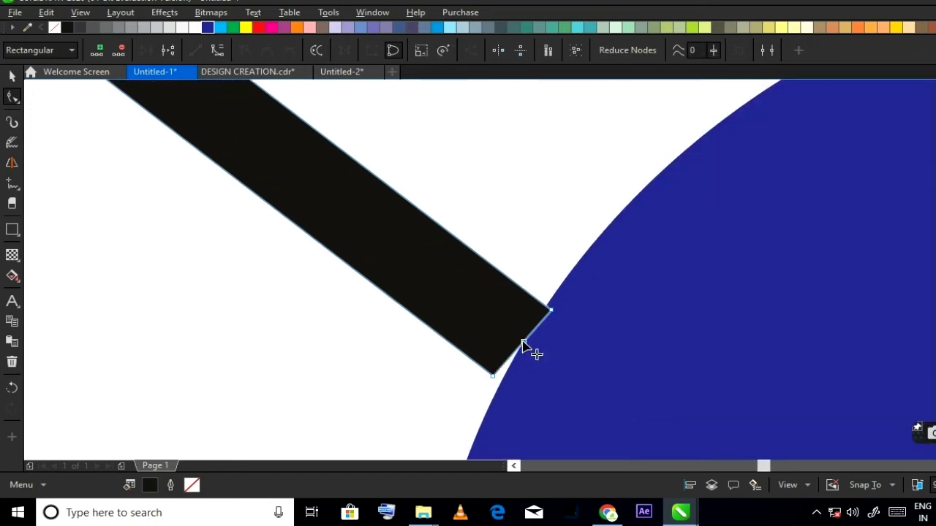
double_click(494, 374)
double_click(550, 312)
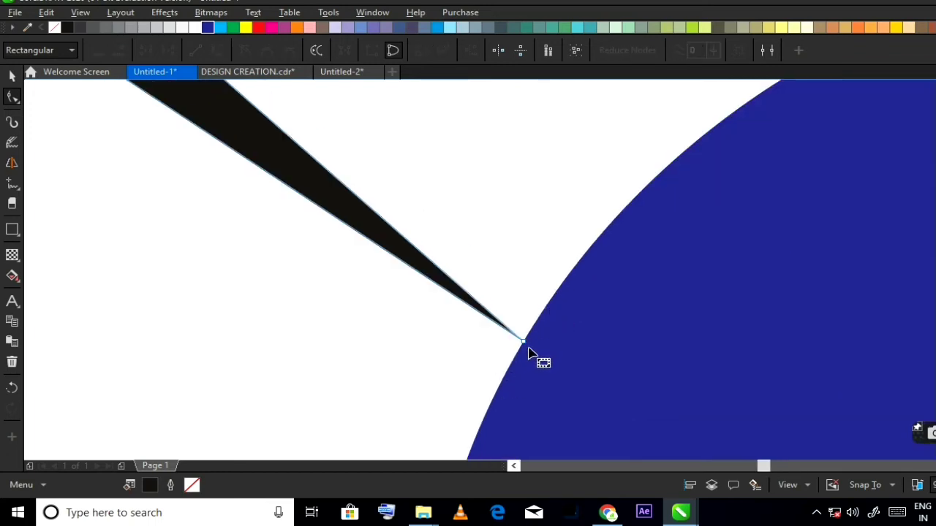
Taper the spoke's rim end to a point by adding a node at its middle and deleting both corner nodes
scroll(532, 354, down, 4)
scroll(464, 303, up, 2)
scroll(523, 365, down, 2)
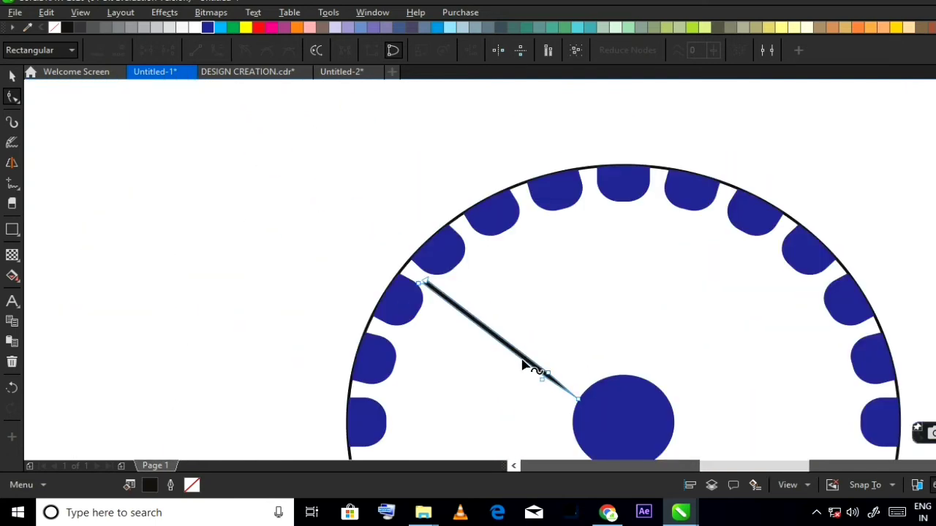
scroll(426, 281, up, 4)
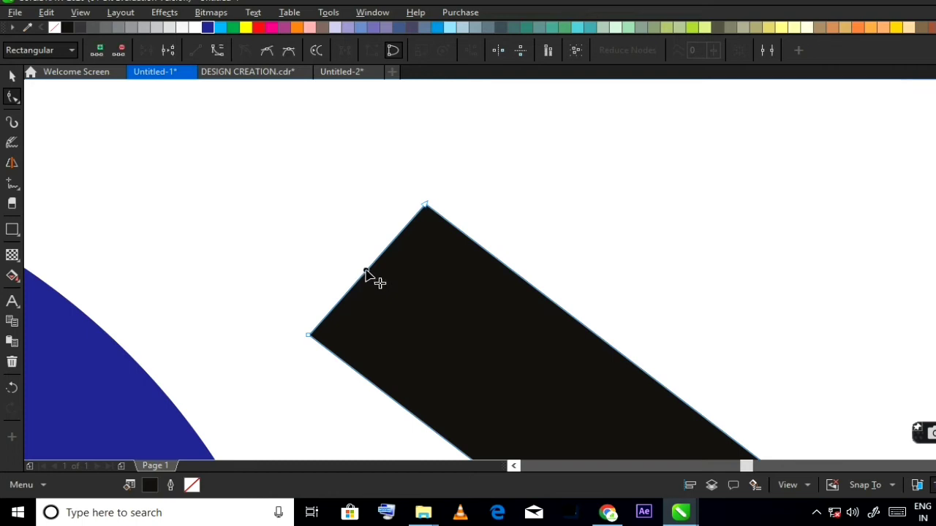
double_click(366, 271)
double_click(311, 335)
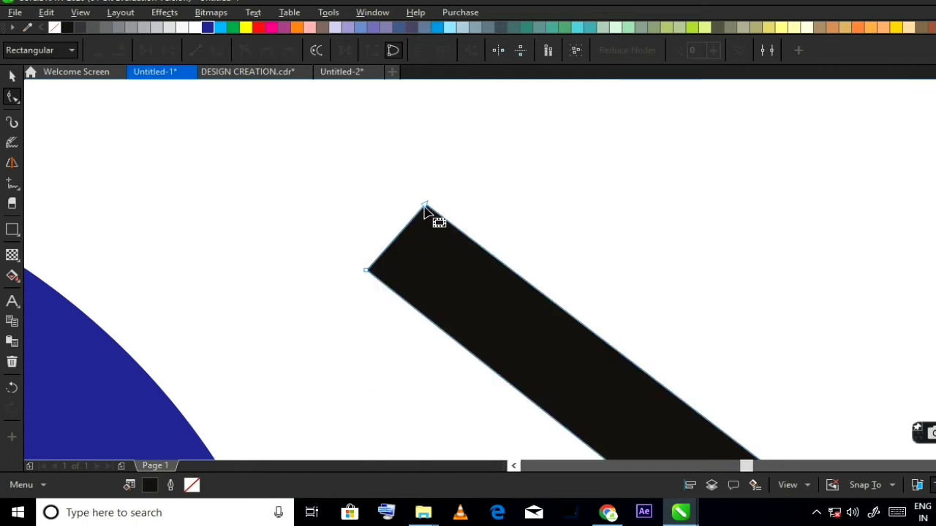
click(425, 206)
key(Delete)
scroll(427, 222, down, 3)
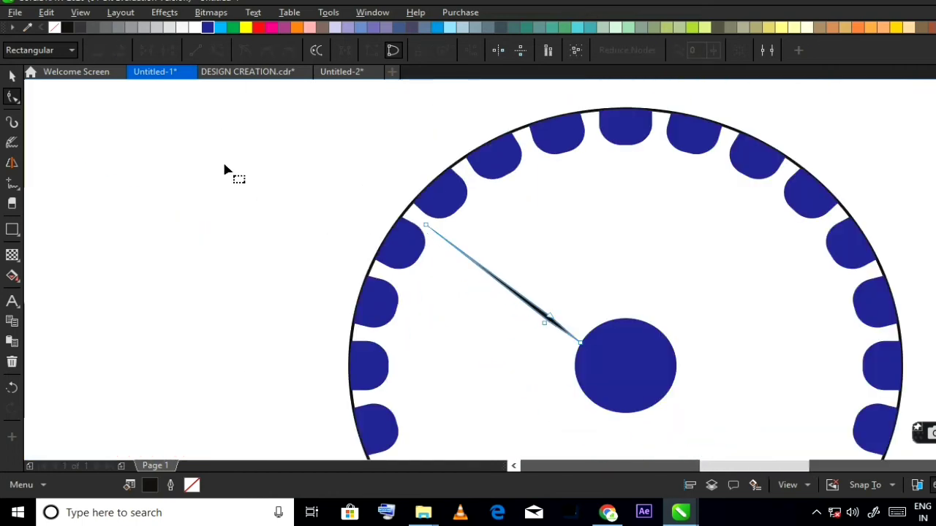
click(12, 76)
Try stretching the spoke vertically towards the rim to a height of about 95 px
scroll(585, 344, up, 2)
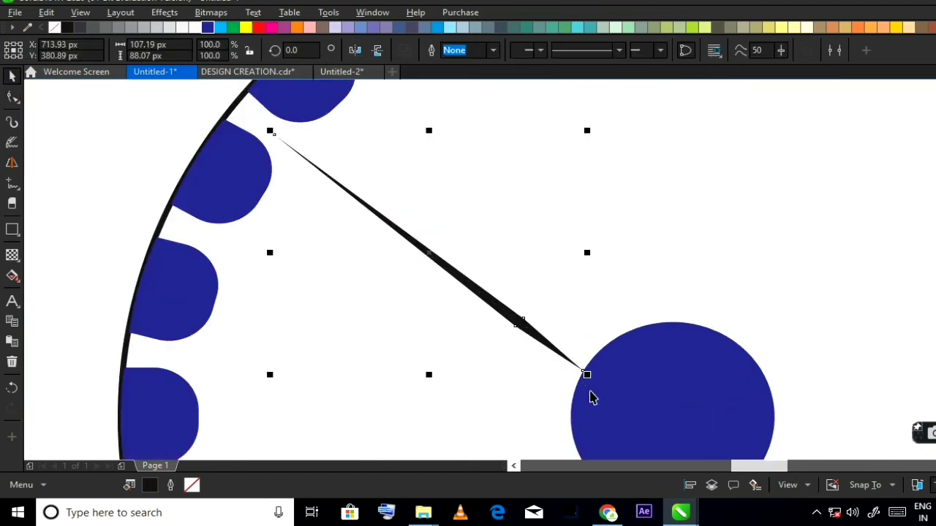
scroll(335, 217, down, 2)
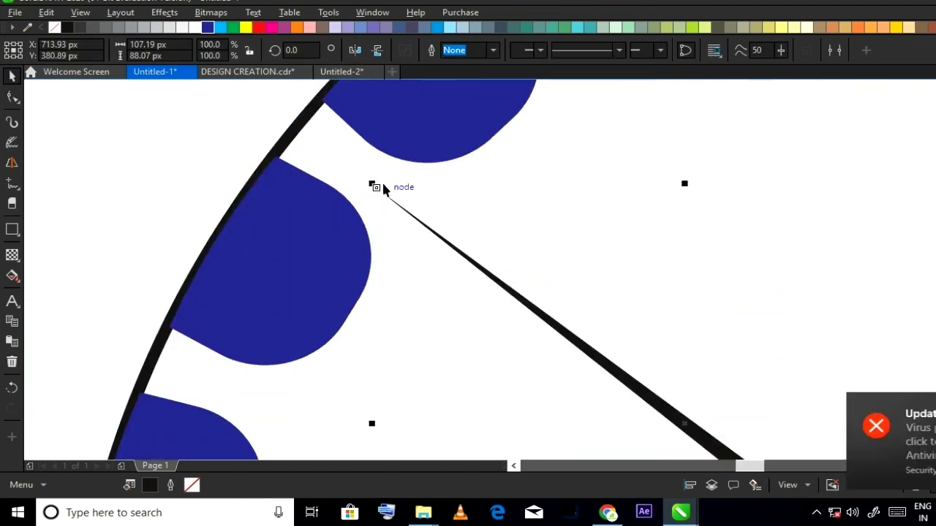
drag(683, 184, 685, 147)
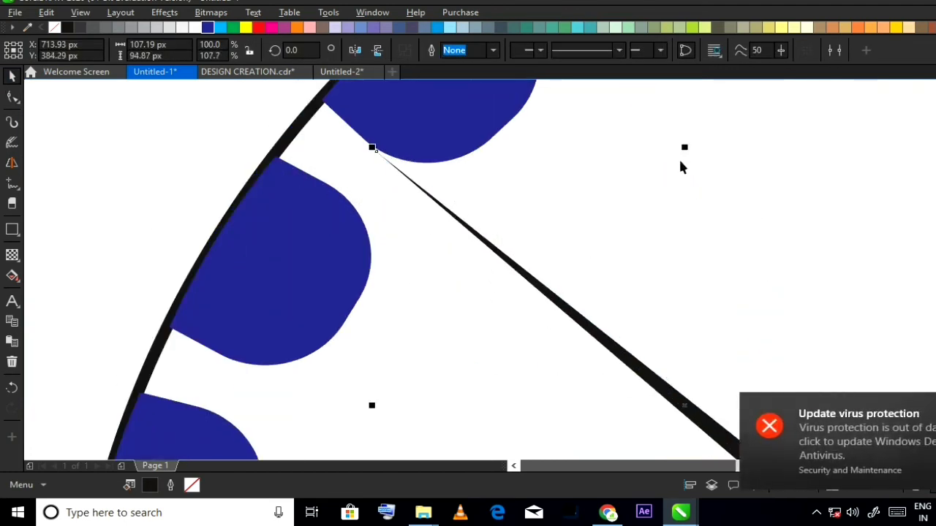
scroll(483, 255, down, 3)
scroll(468, 255, up, 2)
scroll(438, 250, down, 2)
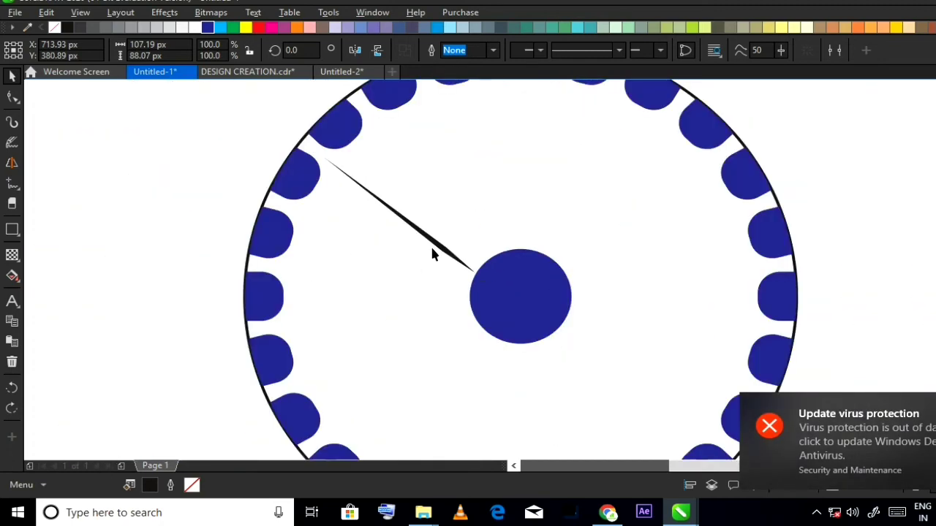
Move the spoke's rotation center to the center of the blue hub circle
scroll(431, 247, up, 2)
click(430, 240)
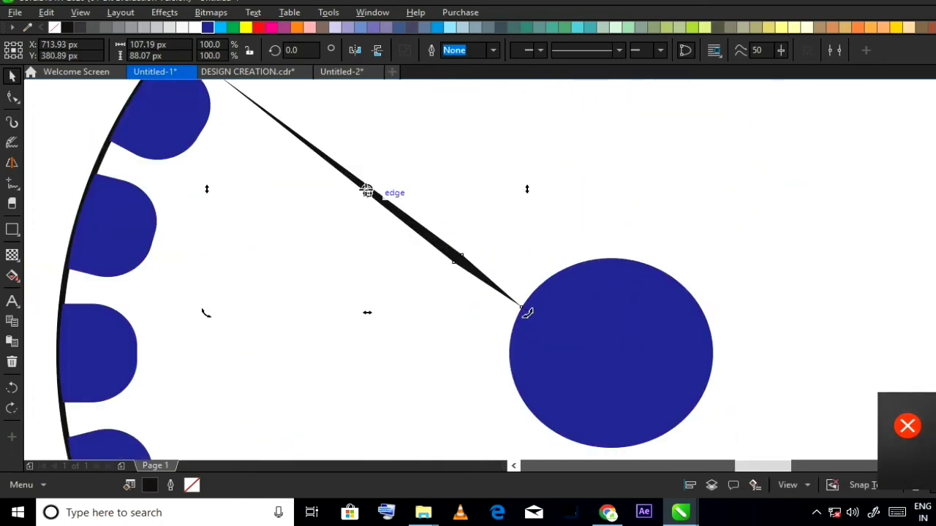
drag(609, 366, 610, 354)
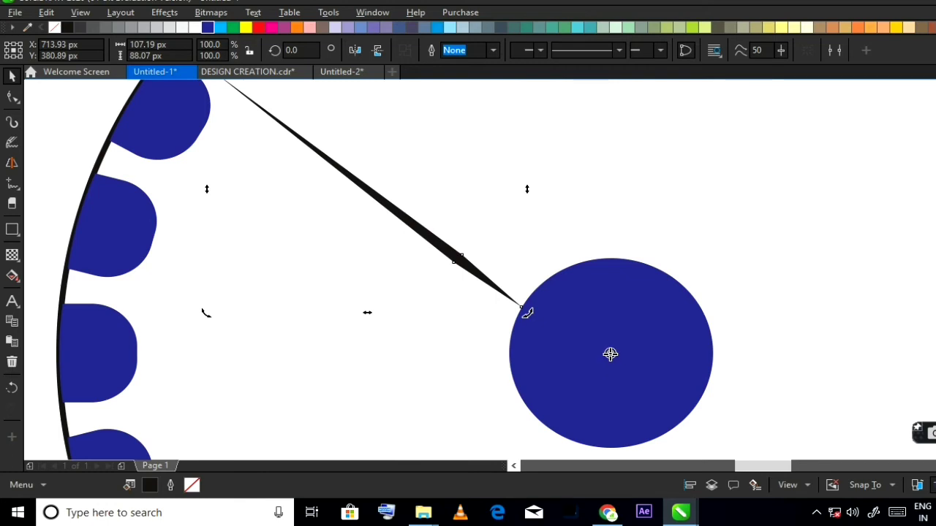
Rotate a copy of the spoke 15° clockwise about the hub and repeat the duplication until spokes fill the whole wheel
scroll(431, 315, down, 3)
scroll(430, 253, up, 2)
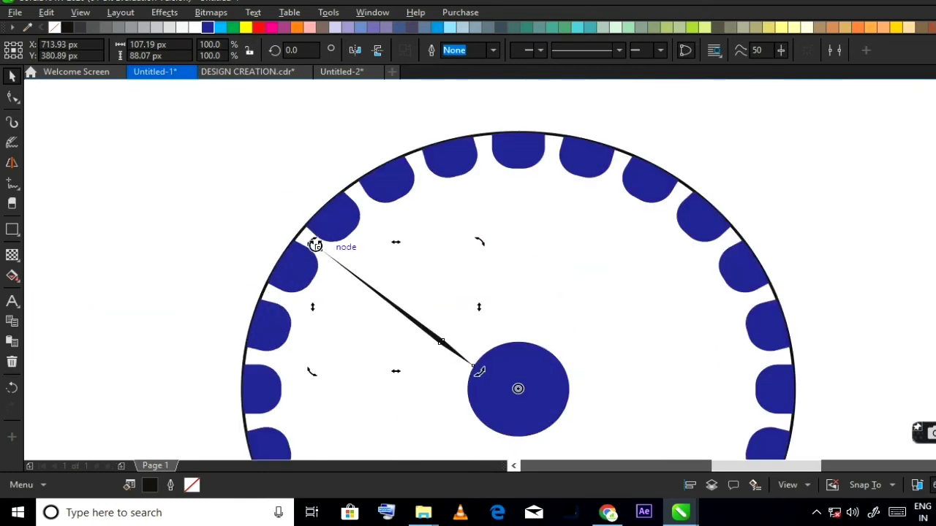
drag(315, 248, 364, 205)
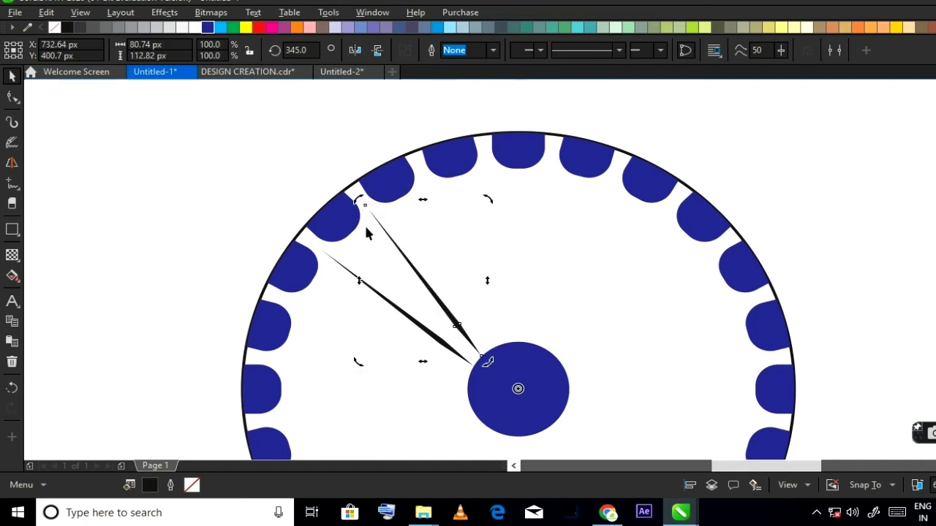
key(ctrl+r)
key(ctrl+r)
key(ctrl+r)
key(ctrl+r)
key(ctrl+r)
key(ctrl+r)
key(ctrl+r)
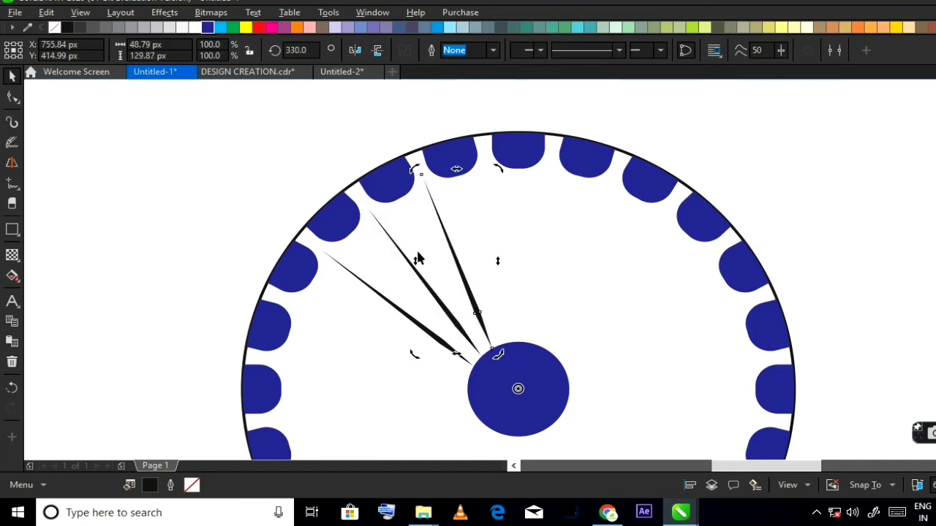
key(ctrl+r)
key(ctrl+r)
key(ctrl+r)
key(ctrl+r)
key(ctrl+r)
key(ctrl+r)
key(ctrl+r)
key(ctrl+r)
key(ctrl+r)
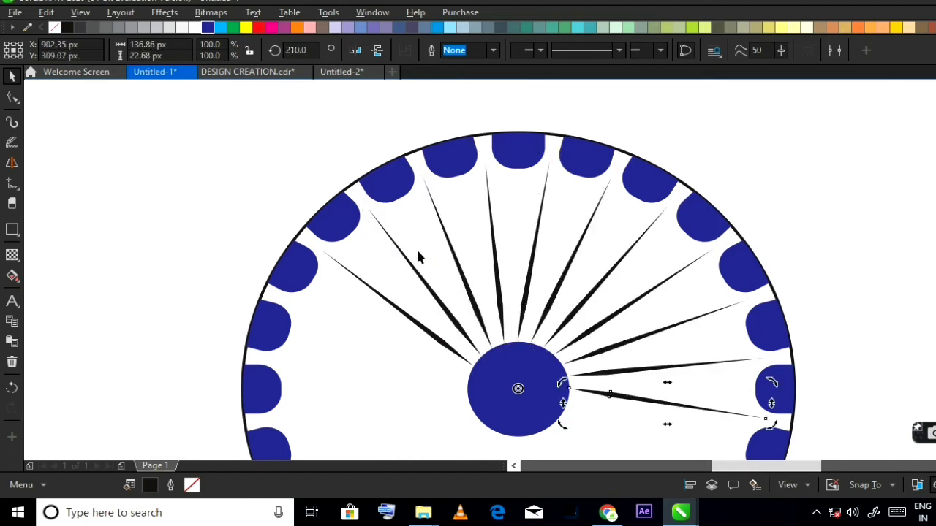
key(ctrl+r)
key(ctrl+r)
key(ctrl+r)
key(ctrl+r)
key(ctrl+r)
key(ctrl+r)
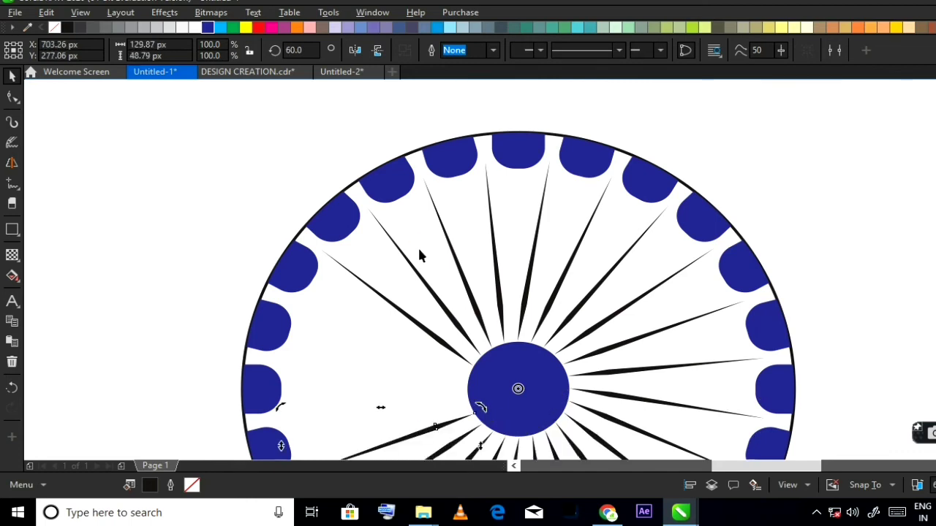
scroll(476, 211, down, 3)
click(419, 179)
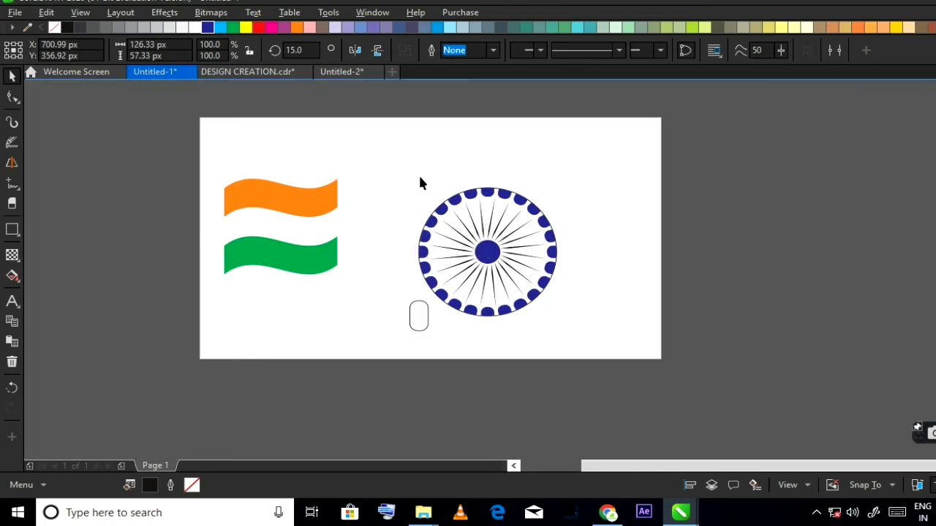
Select the wheel's spokes together and fill them with the same dark blue as the hub
scroll(478, 259, up, 3)
scroll(541, 242, up, 3)
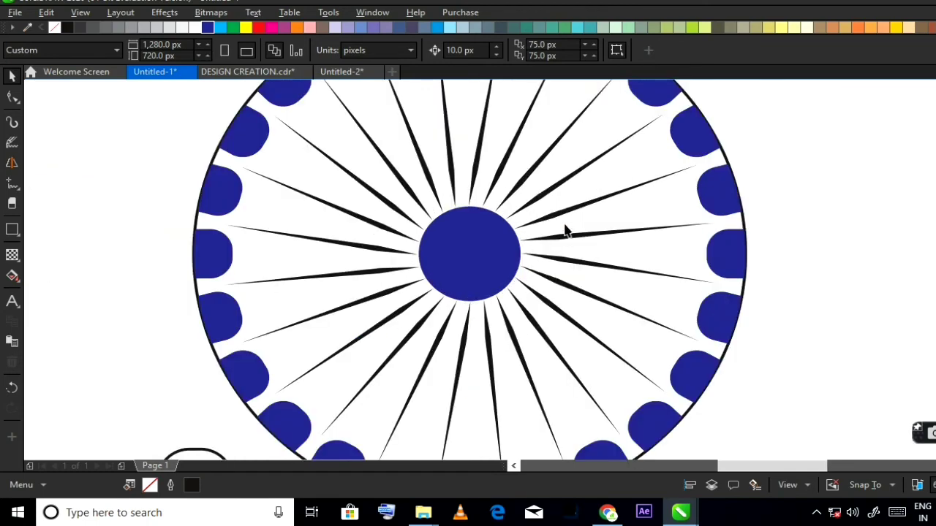
scroll(576, 221, down, 6)
scroll(583, 213, up, 3)
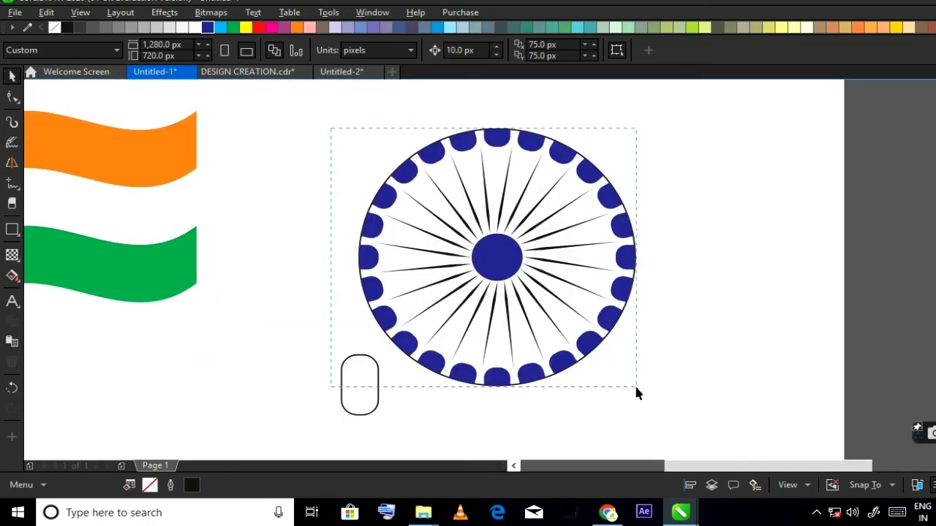
drag(636, 394, 620, 380)
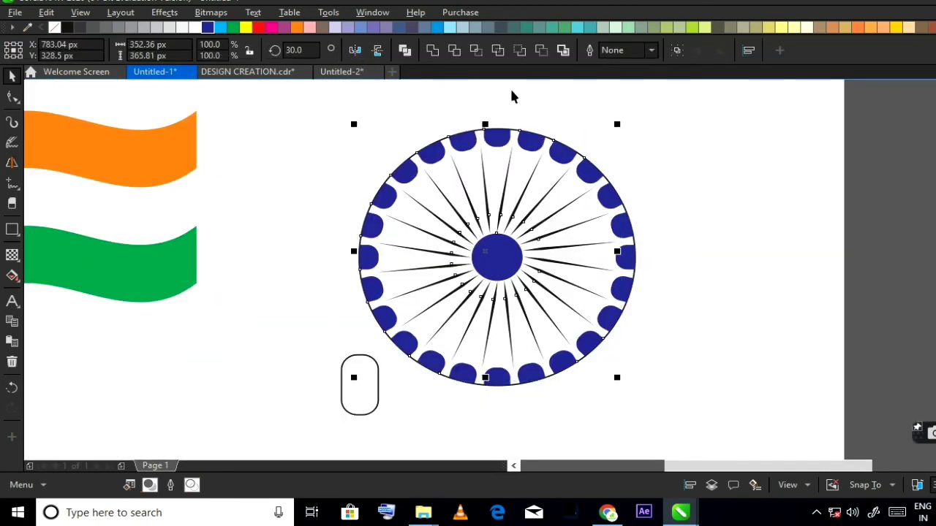
click(208, 27)
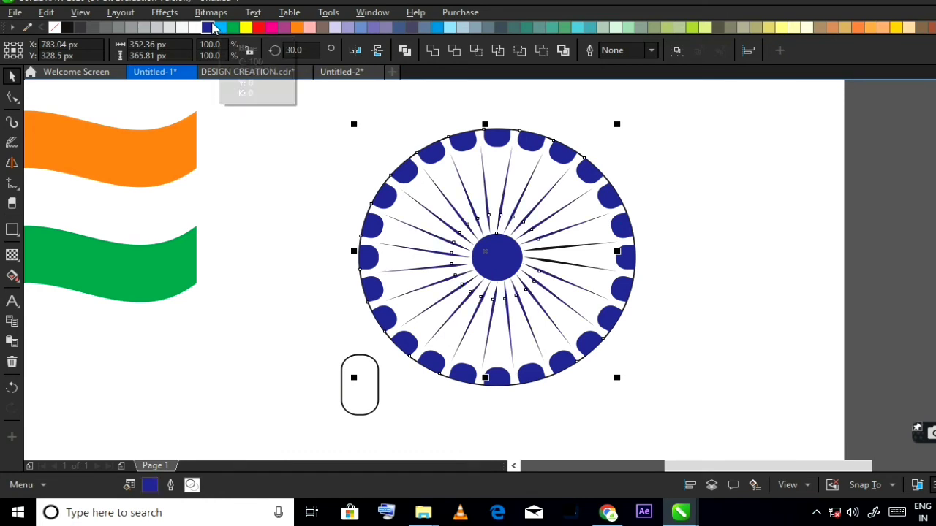
click(335, 193)
scroll(417, 218, down, 3)
scroll(402, 187, up, 3)
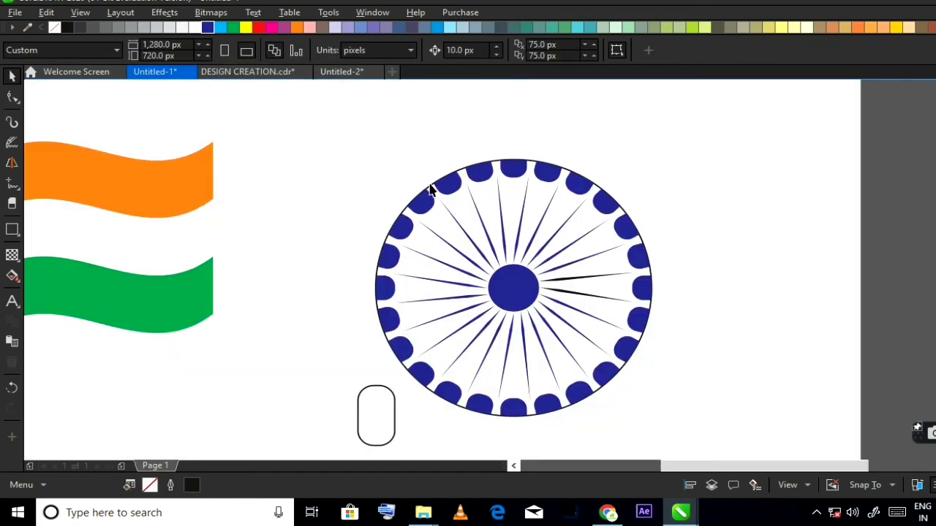
Select the whole wheel, move it beside the flag's stripes and scale it down proportionally to about 67 px wide
click(433, 187)
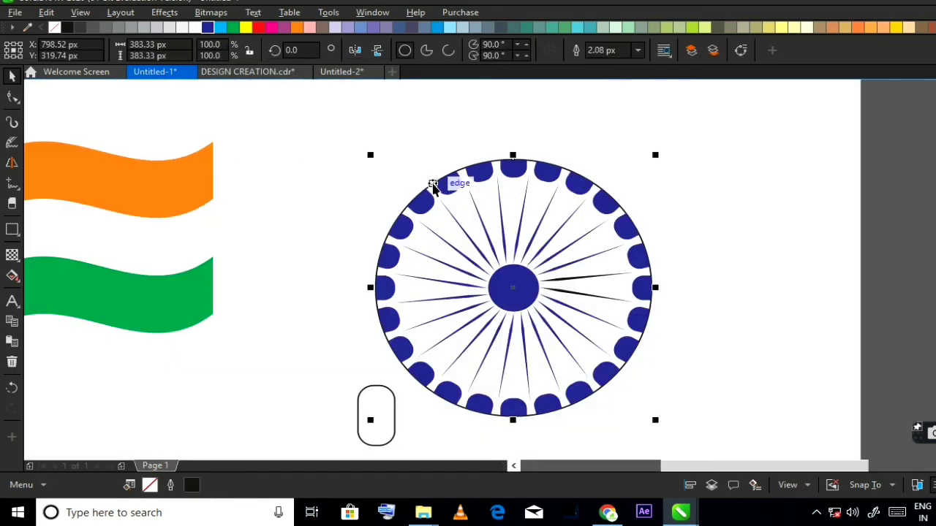
click(309, 125)
scroll(398, 174, down, 2)
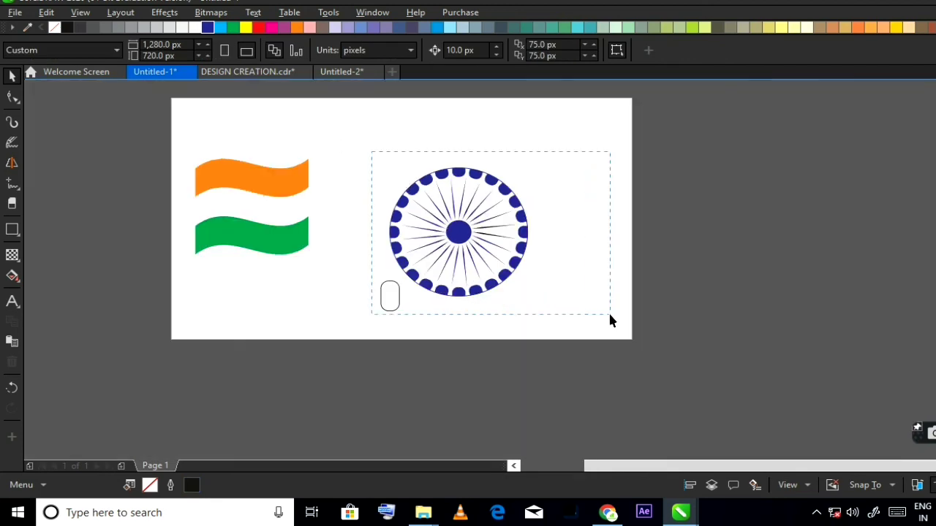
drag(608, 308, 607, 308)
drag(535, 301, 402, 271)
scroll(587, 290, down, 2)
scroll(580, 269, up, 2)
scroll(369, 275, up, 2)
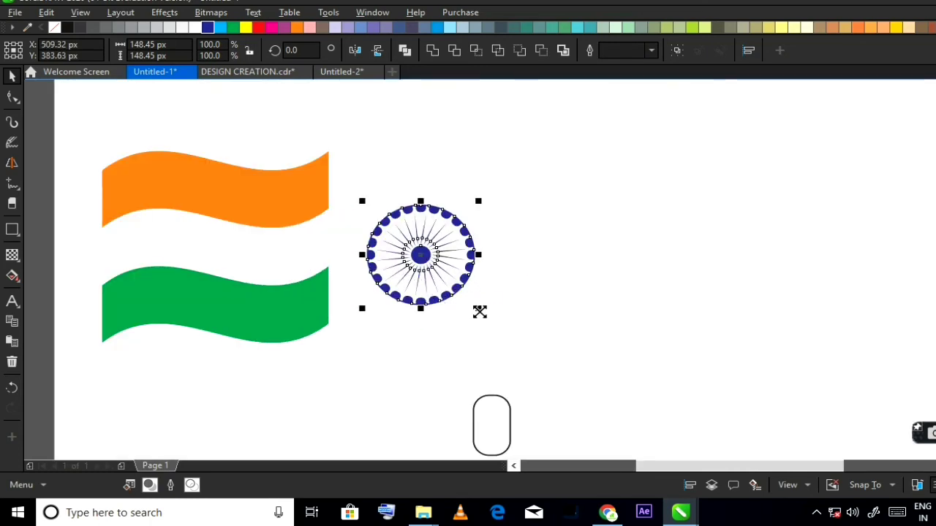
drag(478, 311, 459, 291)
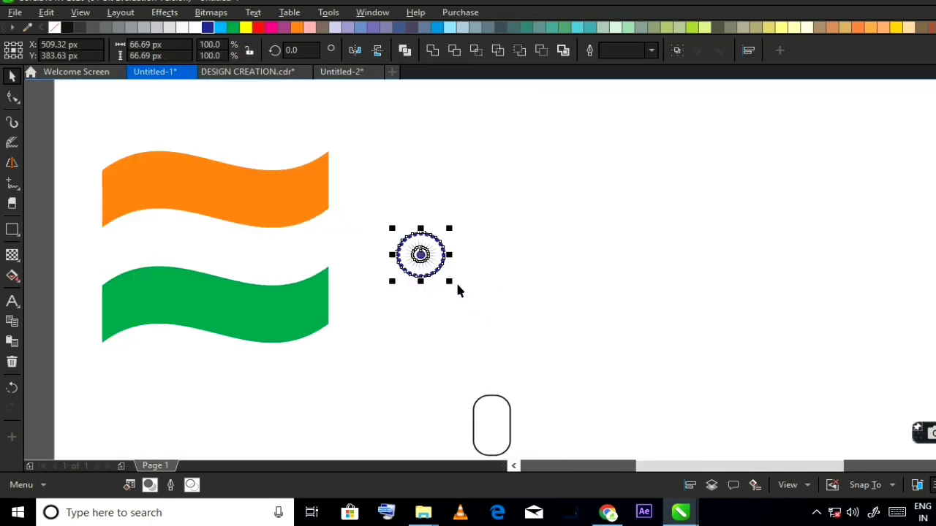
Align the wheel to the white stripe, centering it both horizontally and vertically
shift+click(250, 256)
key(c)
key(e)
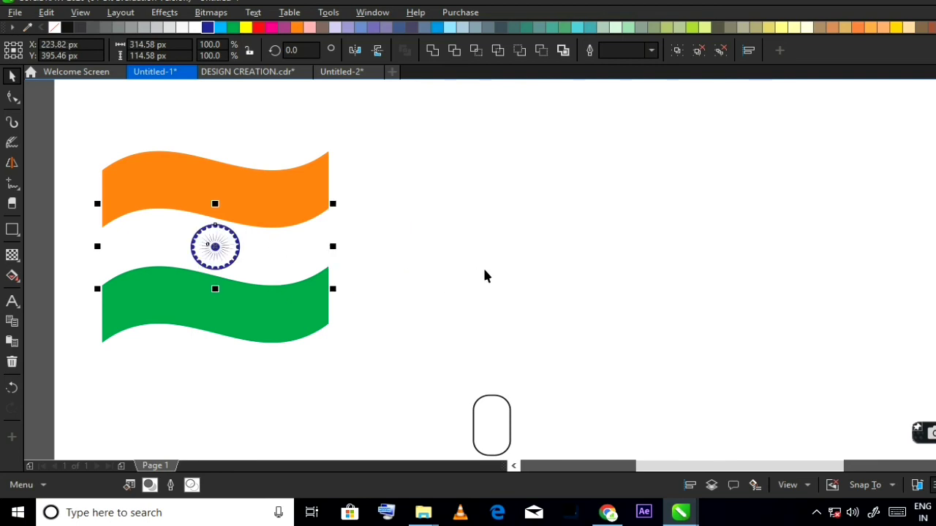
click(512, 264)
scroll(533, 257, down, 2)
scroll(305, 250, up, 2)
click(483, 278)
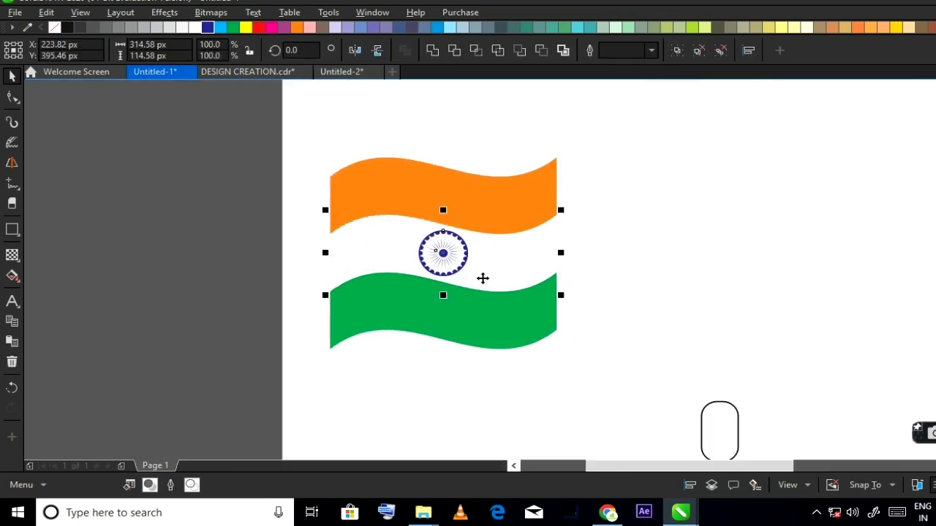
scroll(476, 274, up, 2)
scroll(476, 274, down, 2)
click(609, 305)
Enlarge the wheel on the white stripe proportionally about its center to about 71 px wide
click(462, 250)
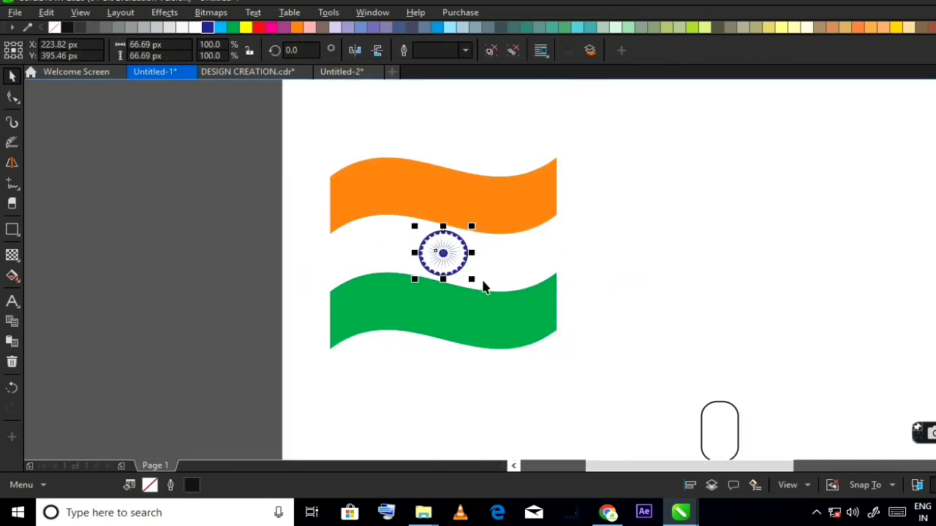
scroll(479, 280, up, 2)
drag(449, 272, 463, 274)
scroll(463, 274, down, 3)
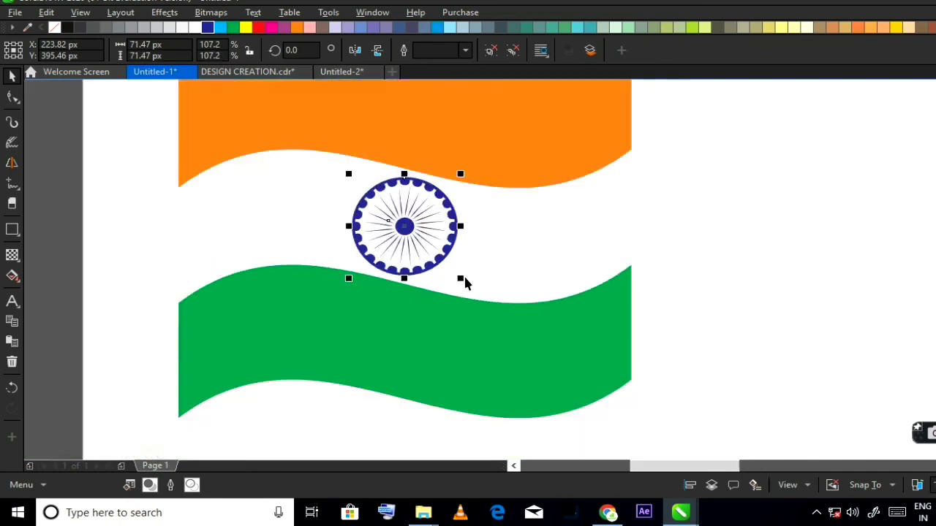
shift+click(494, 264)
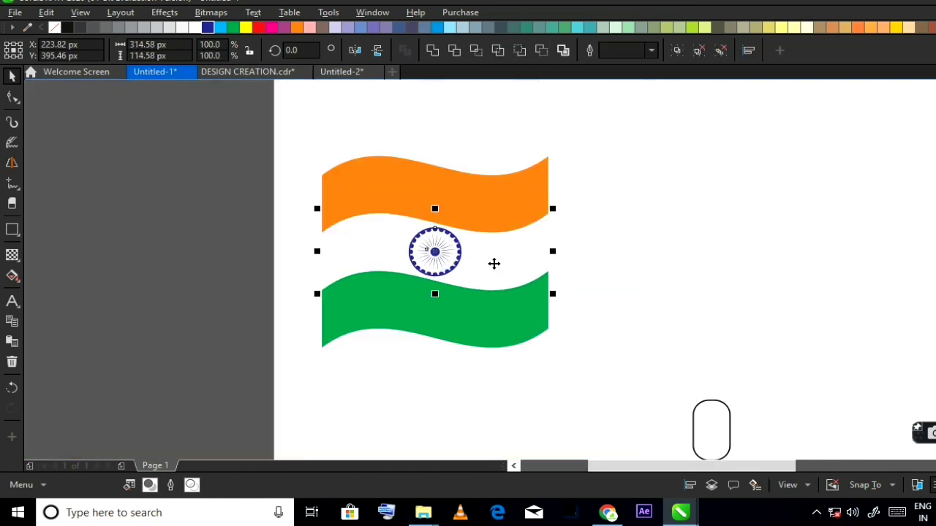
click(459, 156)
Delete the leftover rounded rectangle on the page beside the flag
scroll(570, 290, down, 2)
drag(569, 290, 687, 384)
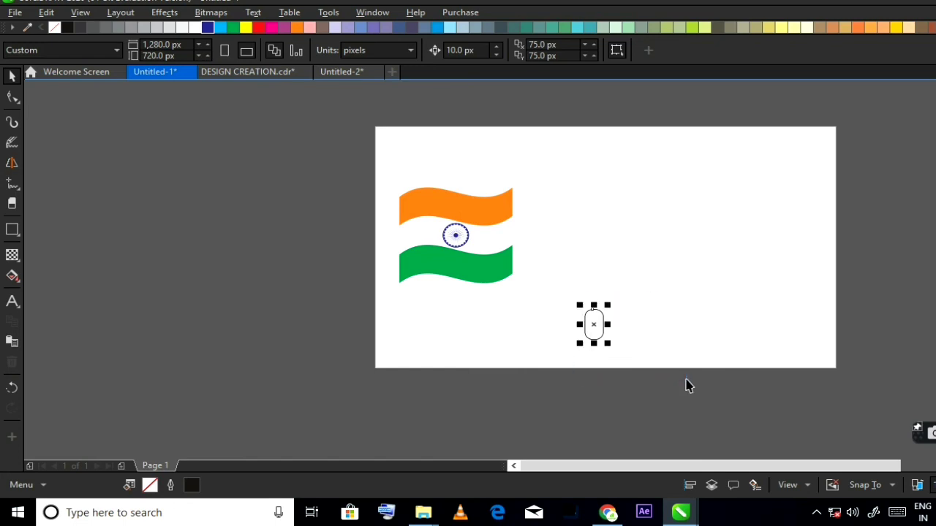
key(Delete)
Center the complete flag on the page and preview it full screen
drag(403, 200, 660, 339)
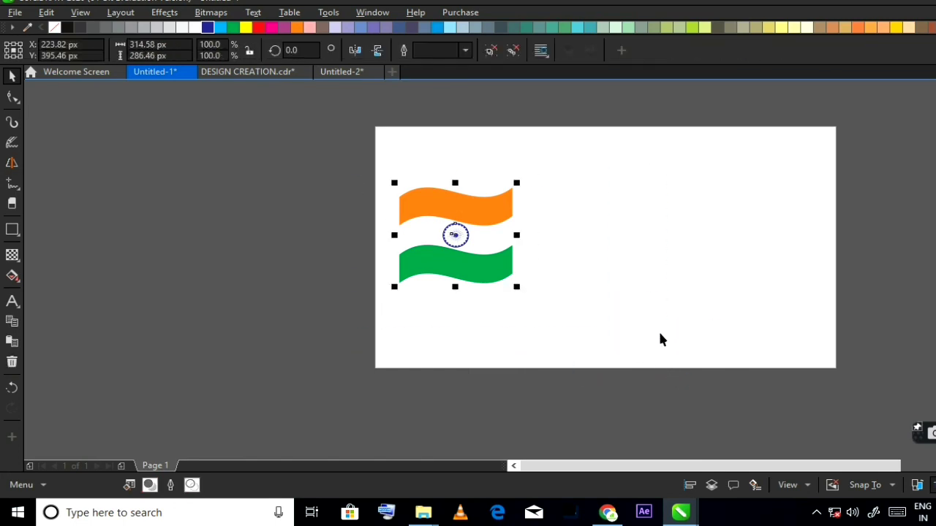
key(p)
scroll(512, 286, down, 1)
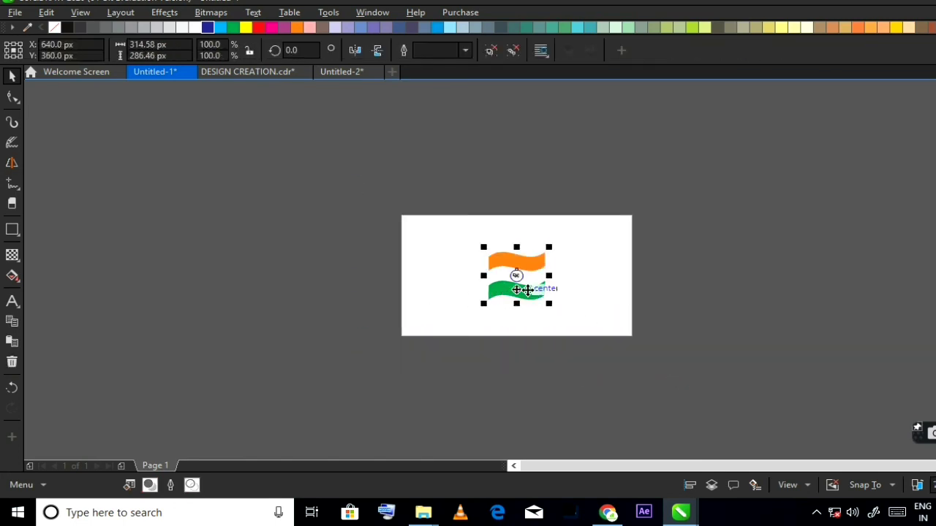
scroll(539, 288, up, 2)
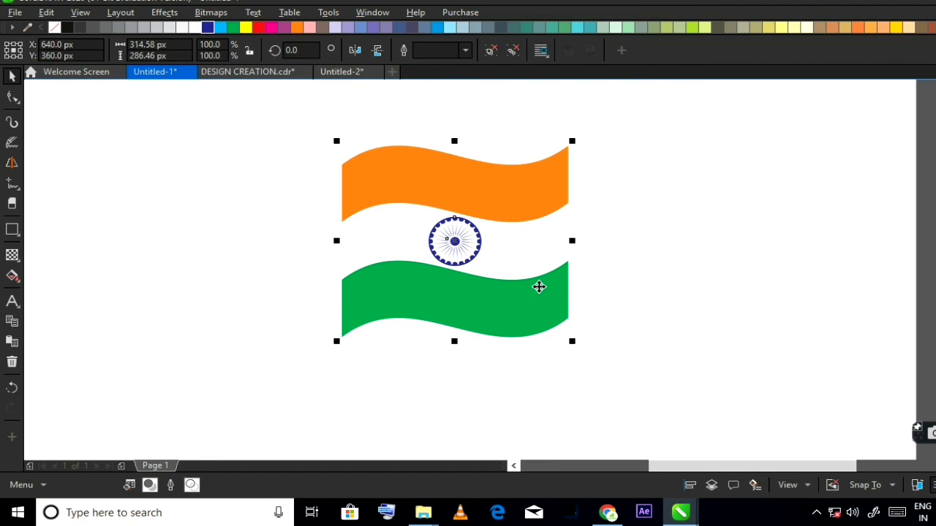
scroll(539, 288, up, 2)
key(F9)
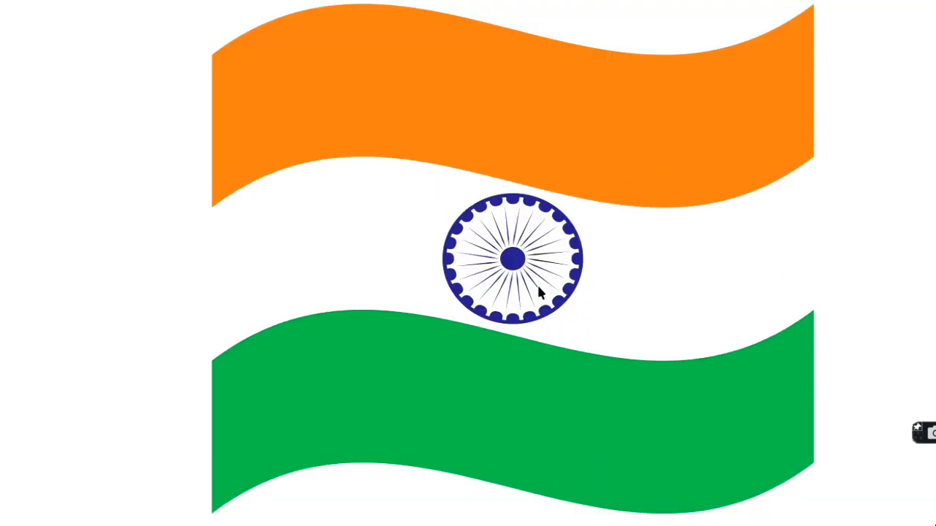